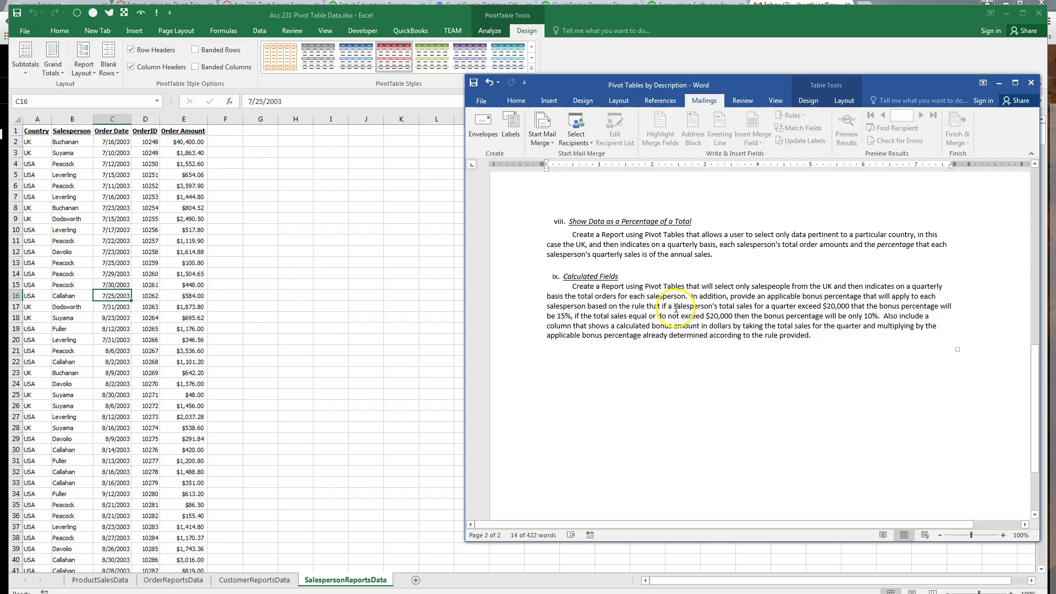
# Step: Highlight the $20,000 bonus rule and the 10% bonus condition in the requirements
pyautogui.moveTo(675, 307); pyautogui.dragTo(851, 306)
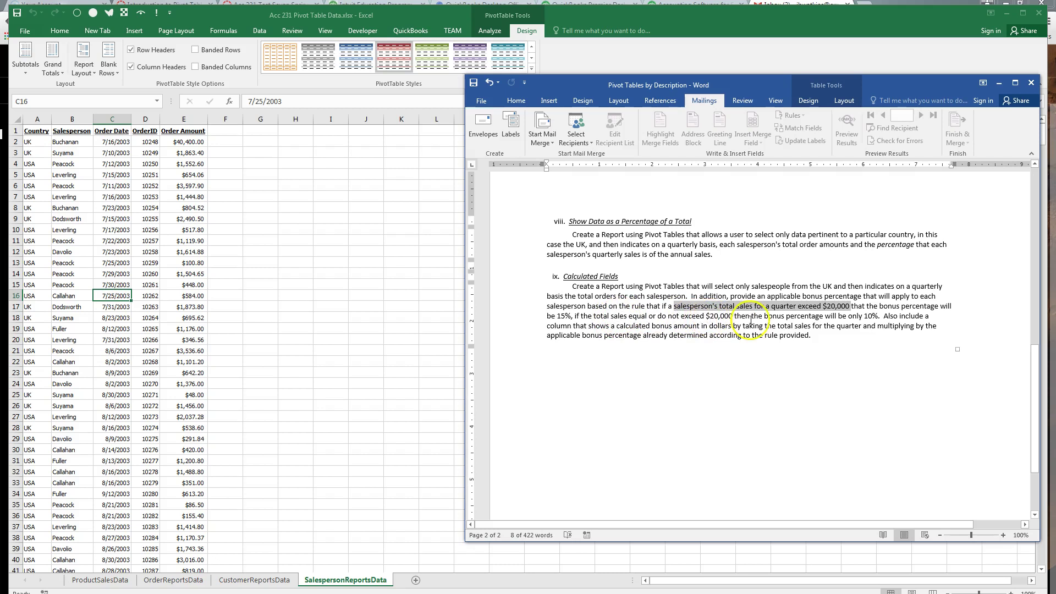
pyautogui.moveTo(764, 317); pyautogui.dragTo(880, 318)
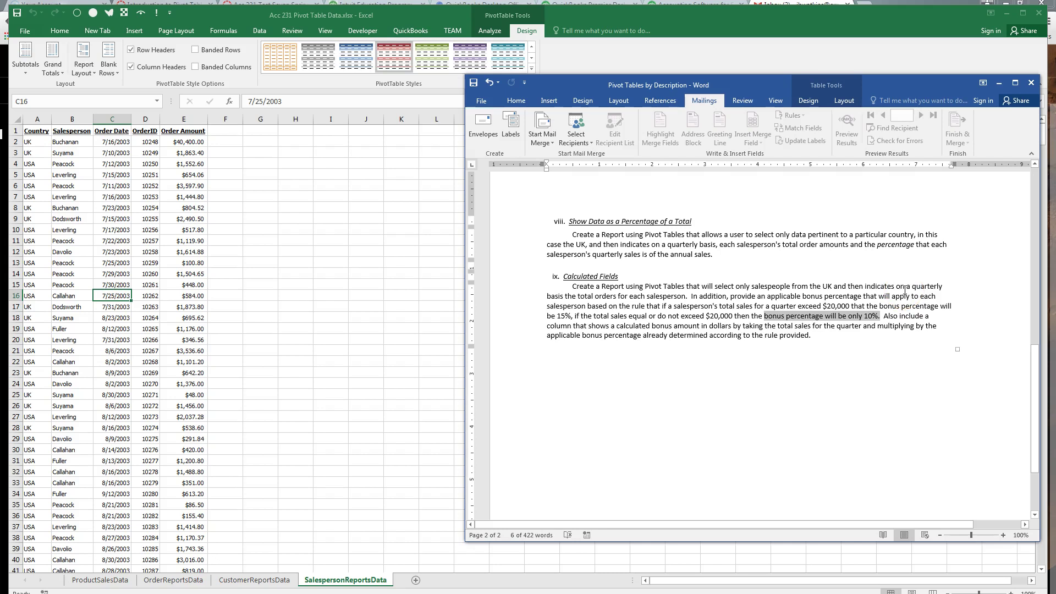
pyautogui.hotkey('alt', 'Tab')
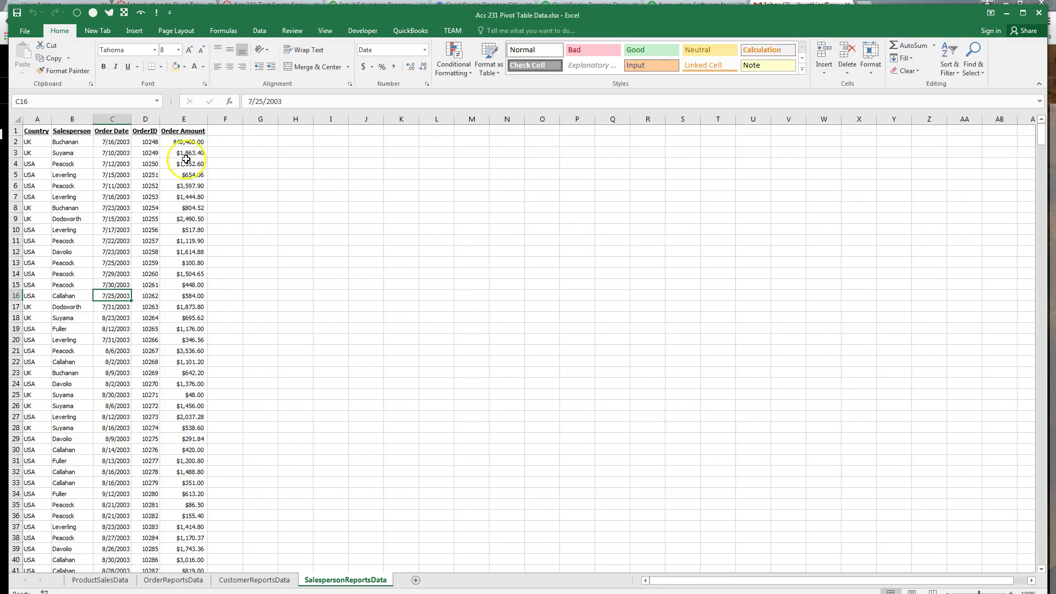
# Step: Insert a pivot table on a new sheet with Country as filter, Salesperson and Order Date rows, summed Order Amount
pyautogui.click(135, 30)
pyautogui.click(26, 55)
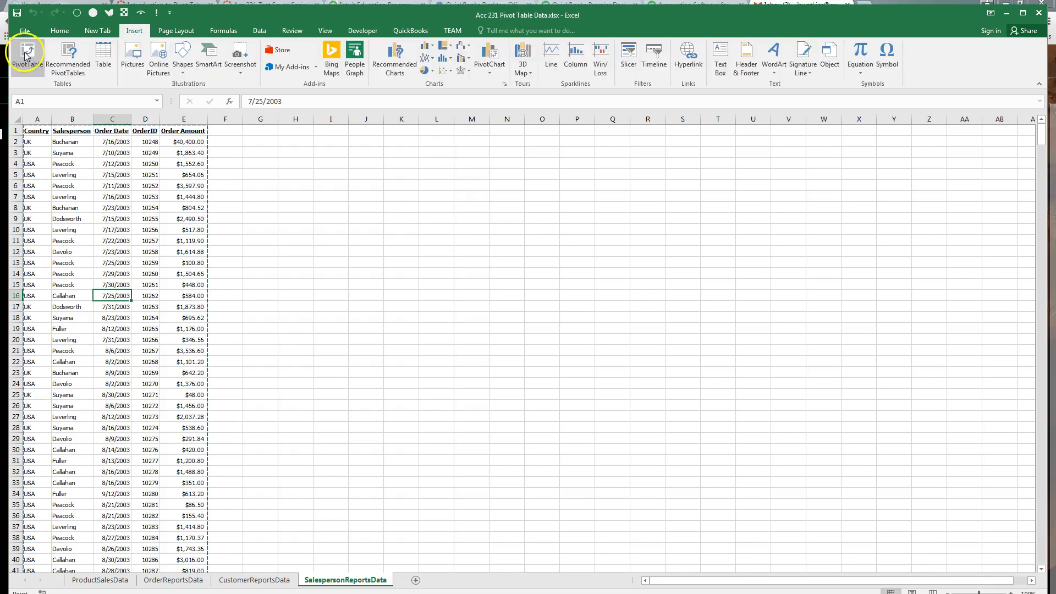
pyautogui.click(450, 367)
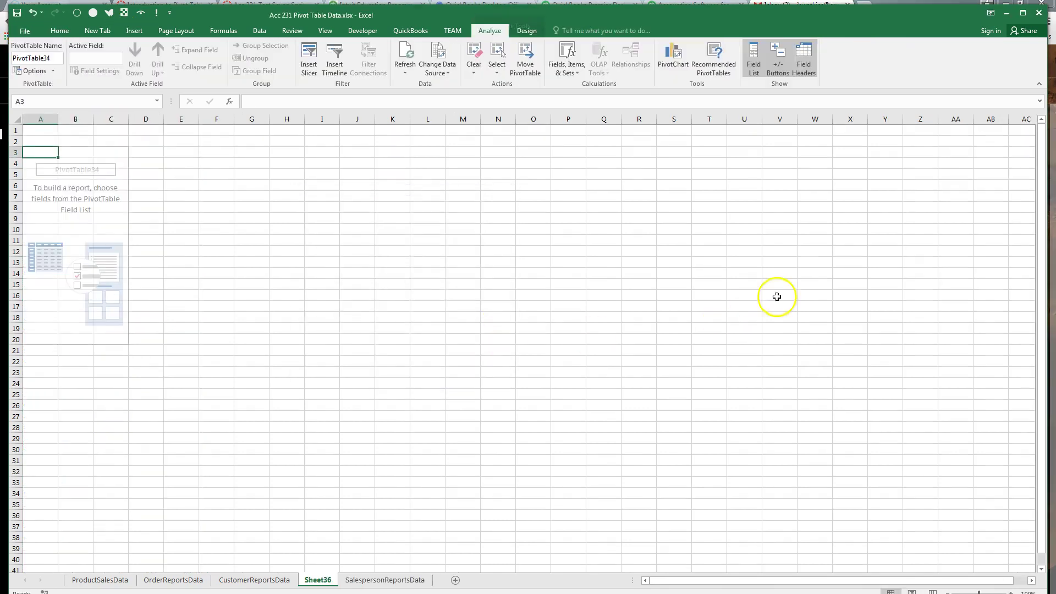
pyautogui.moveTo(934, 186); pyautogui.dragTo(943, 407)
pyautogui.click(917, 196)
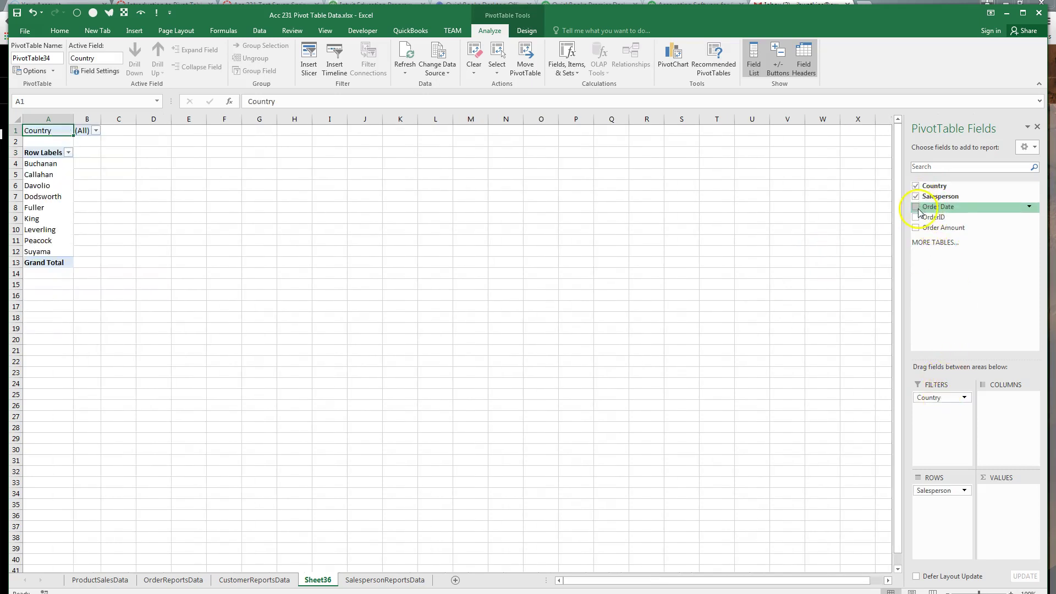
pyautogui.click(917, 208)
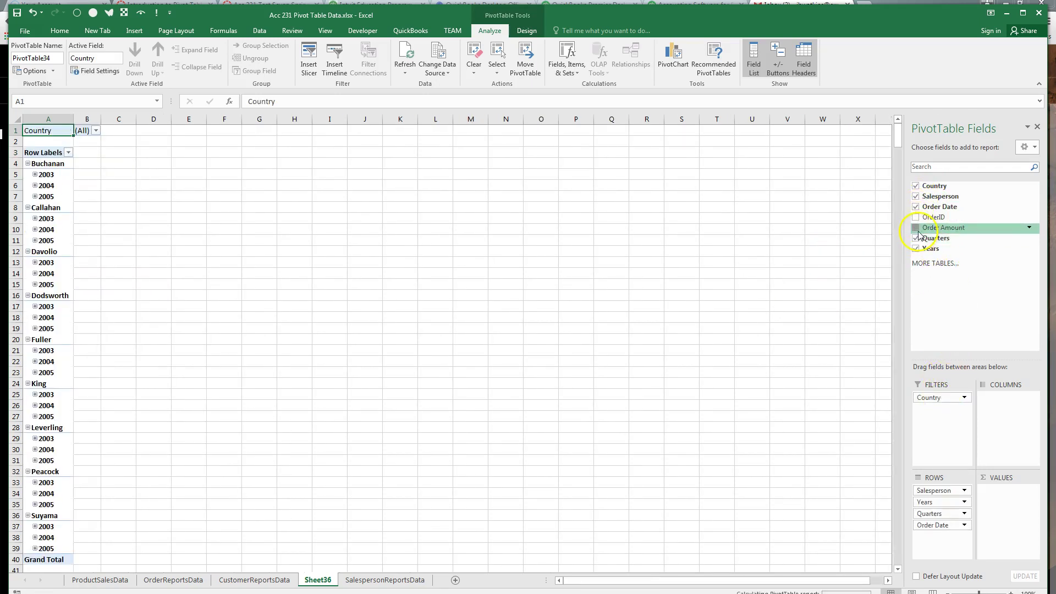
pyautogui.click(917, 229)
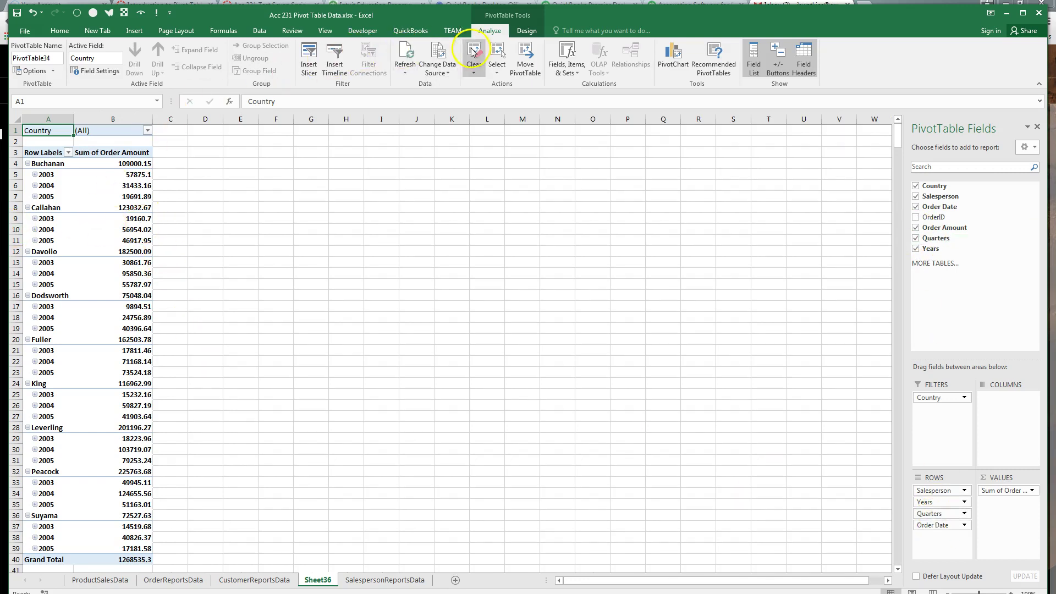
# Step: Switch the pivot table's report layout to Tabular Form
pyautogui.click(526, 30)
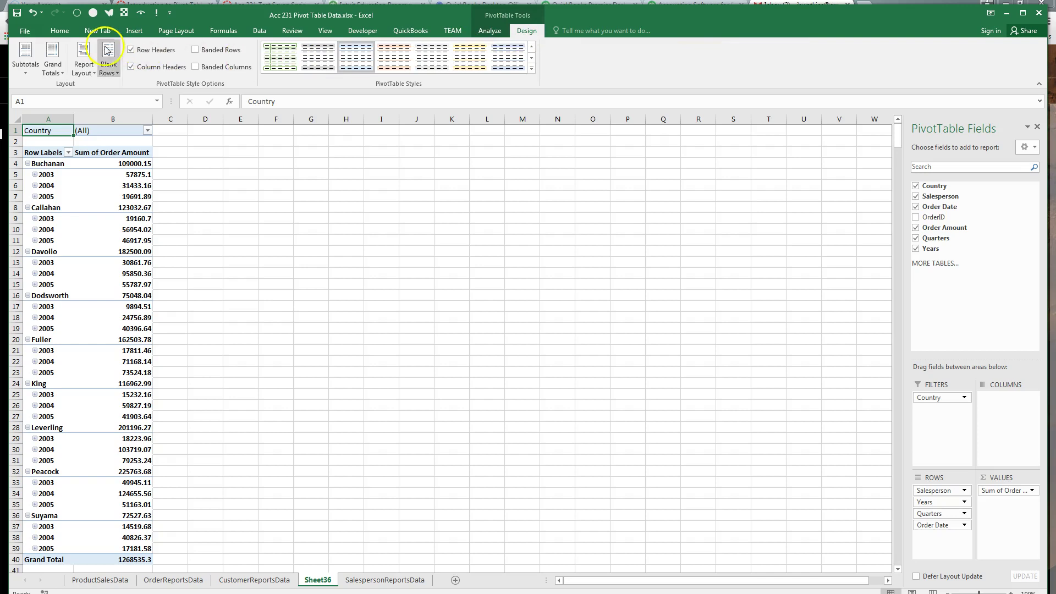
pyautogui.click(84, 60)
pyautogui.click(120, 141)
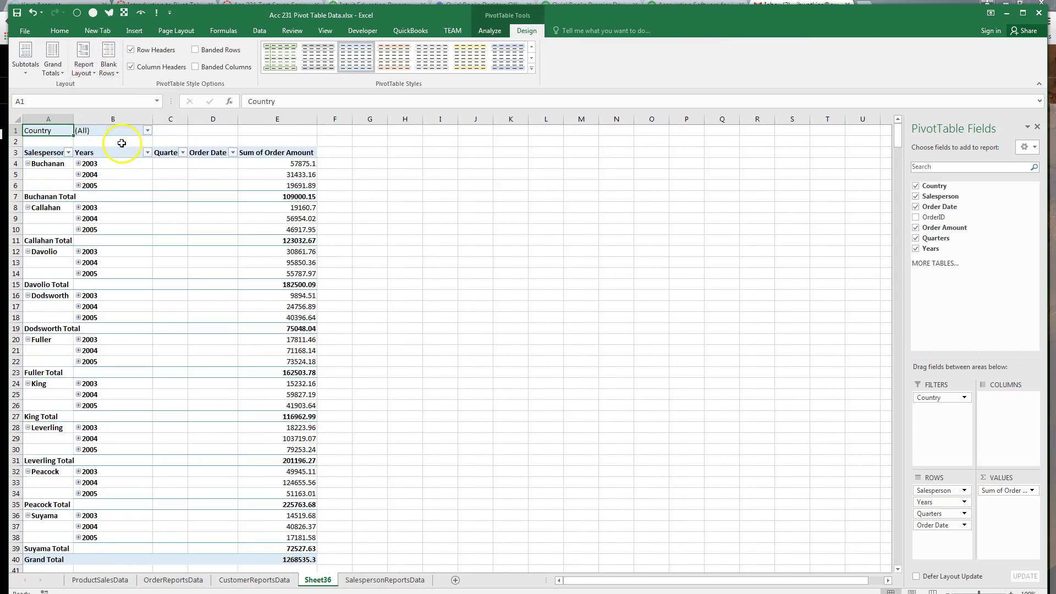
# Step: Group the order dates by Years and Quarters
pyautogui.rightClick(112, 174)
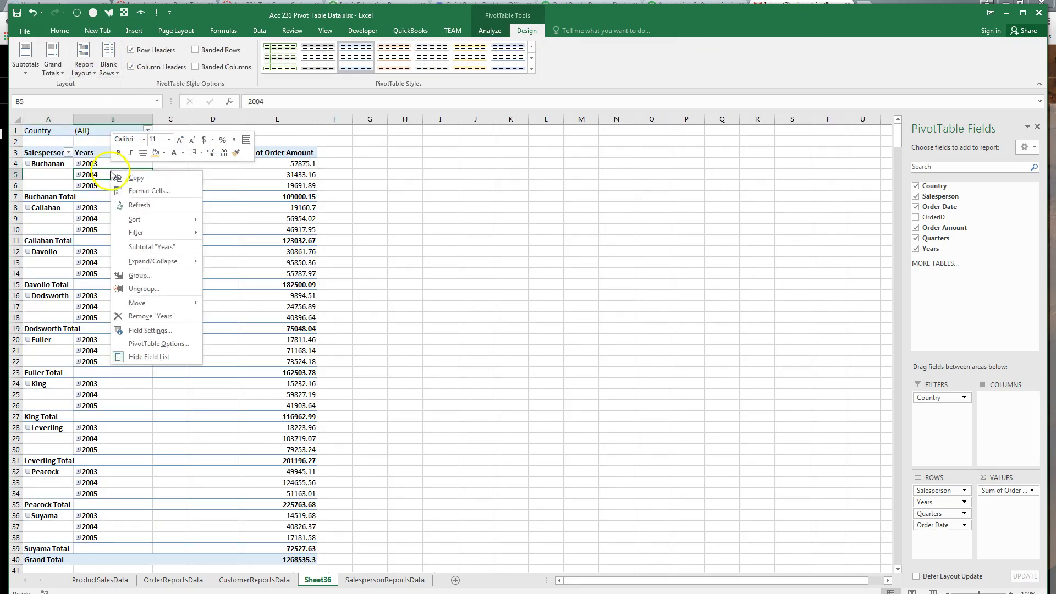
pyautogui.click(148, 277)
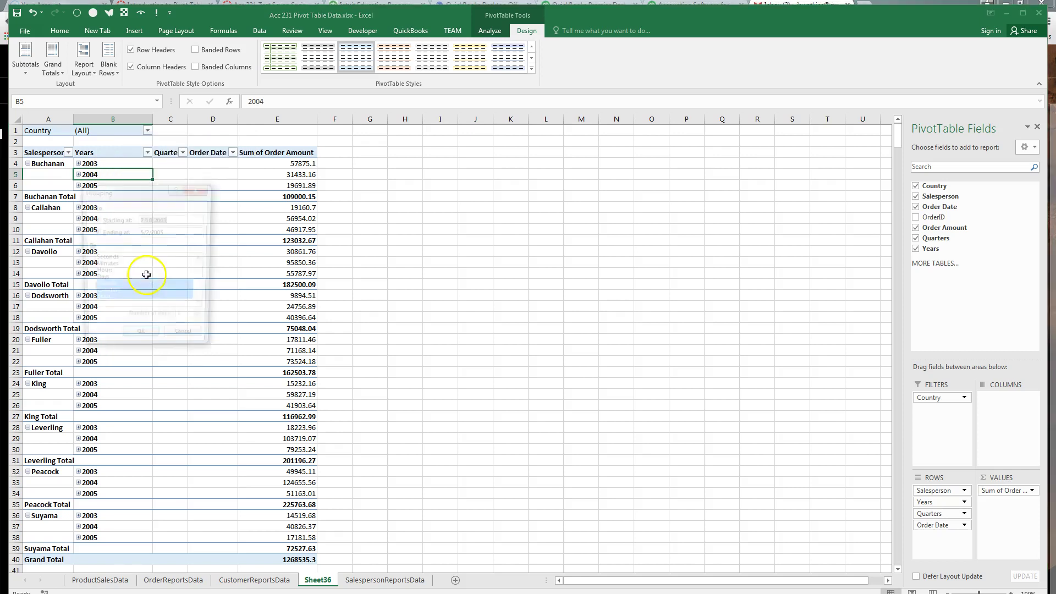
pyautogui.click(144, 286)
pyautogui.click(137, 340)
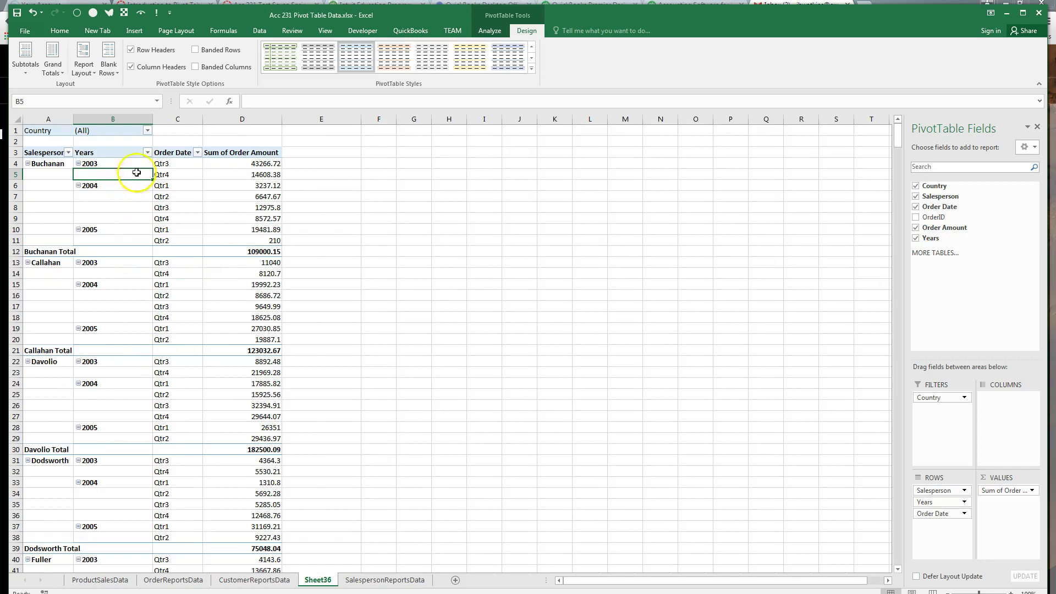
# Step: Set the Country filter in B1 to UK only
pyautogui.click(147, 131)
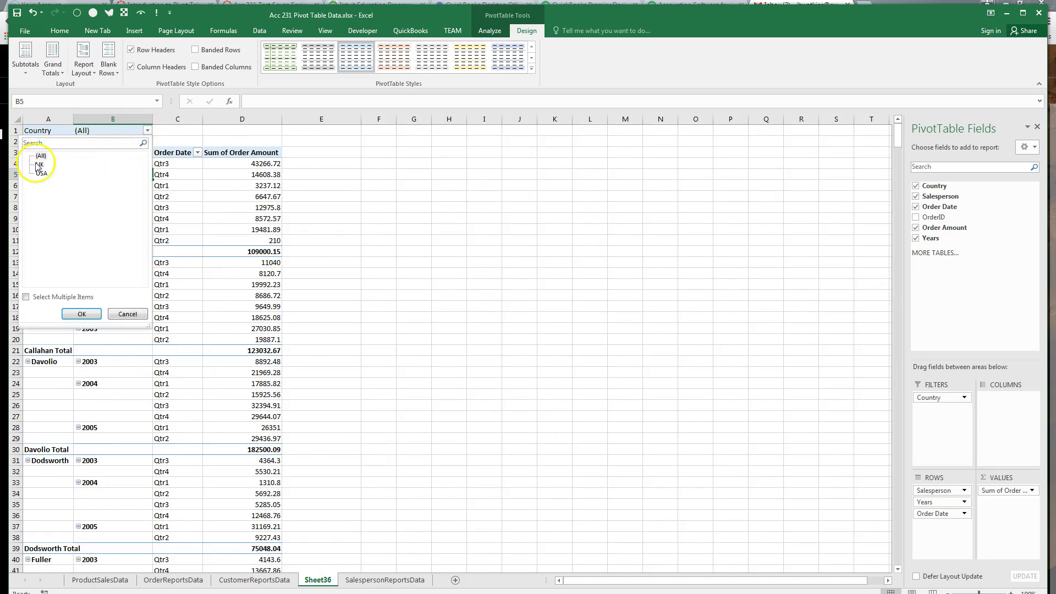
pyautogui.click(77, 313)
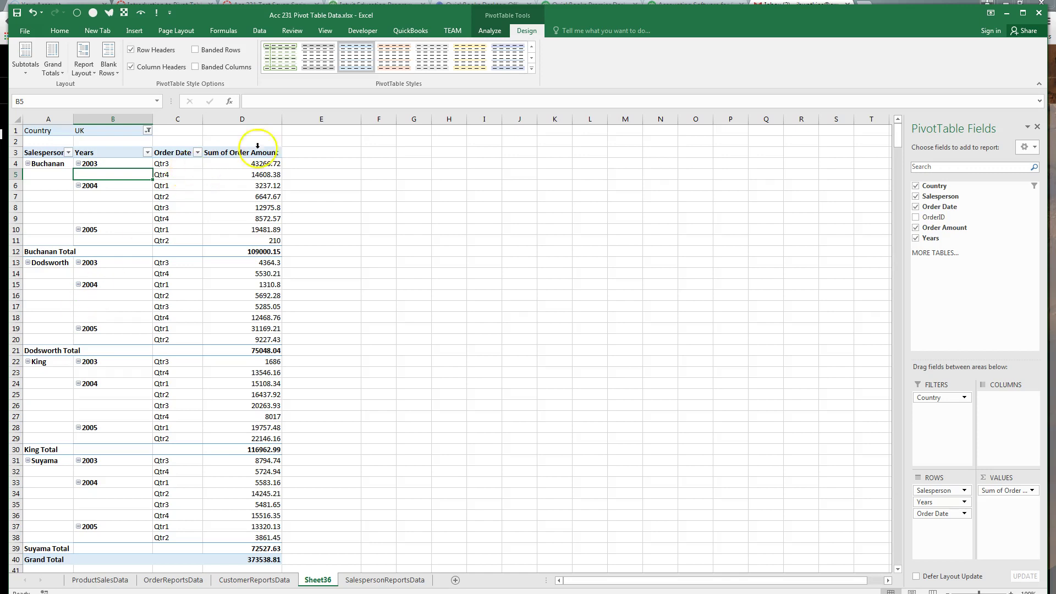
pyautogui.click(493, 31)
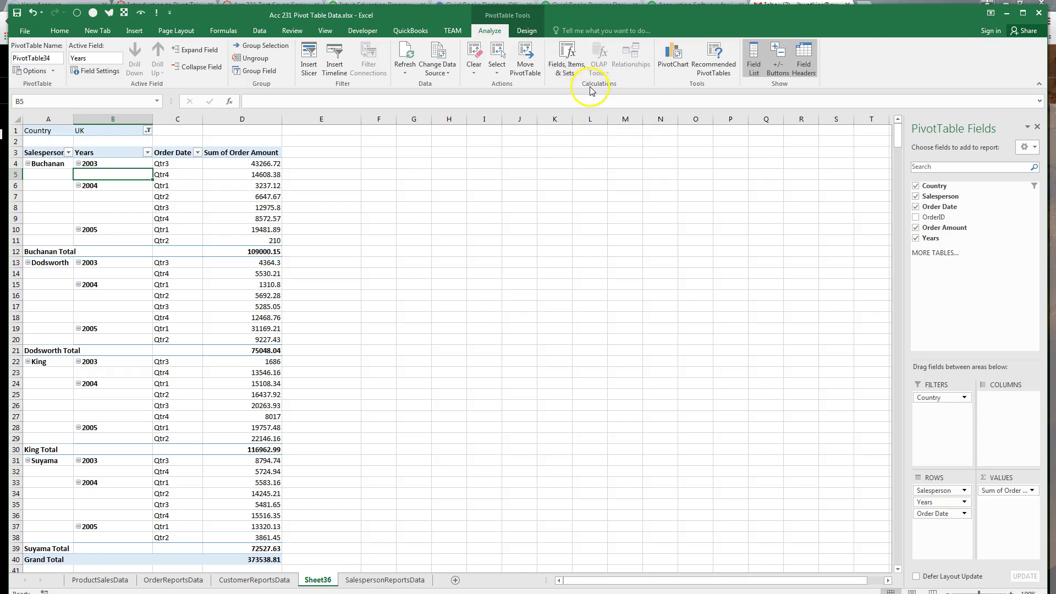
# Step: Start a calculated field named BonusPercent with its formula beginning =IF(
pyautogui.click(572, 68)
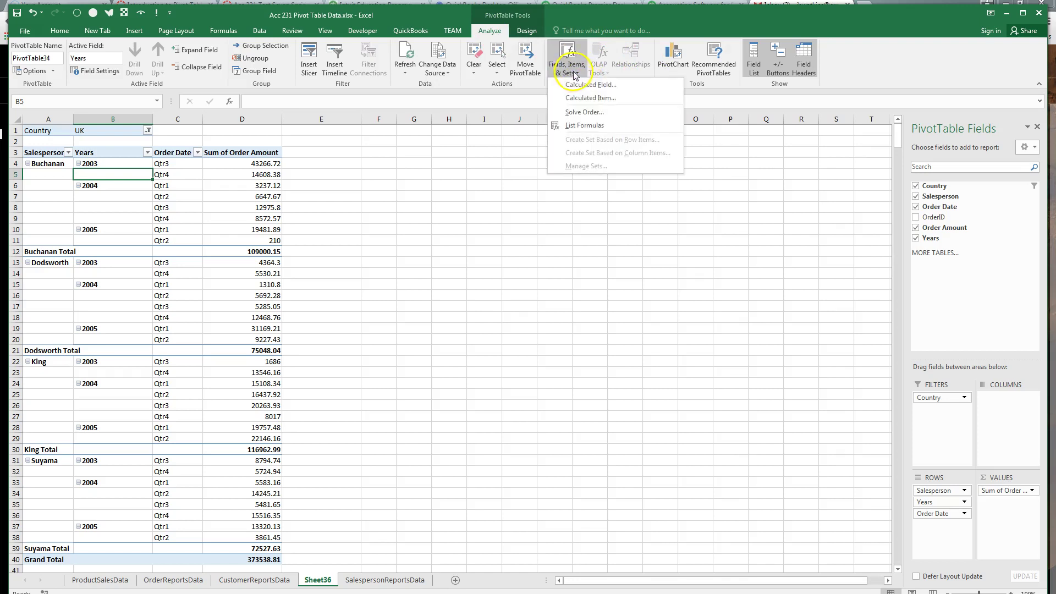
pyautogui.click(587, 86)
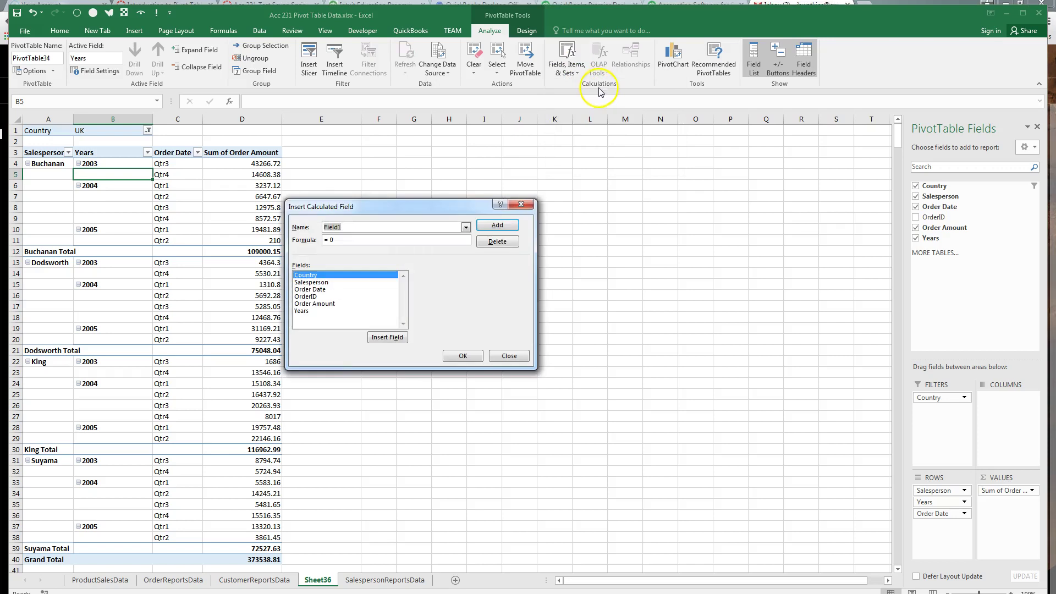
pyautogui.moveTo(462, 201); pyautogui.dragTo(552, 161)
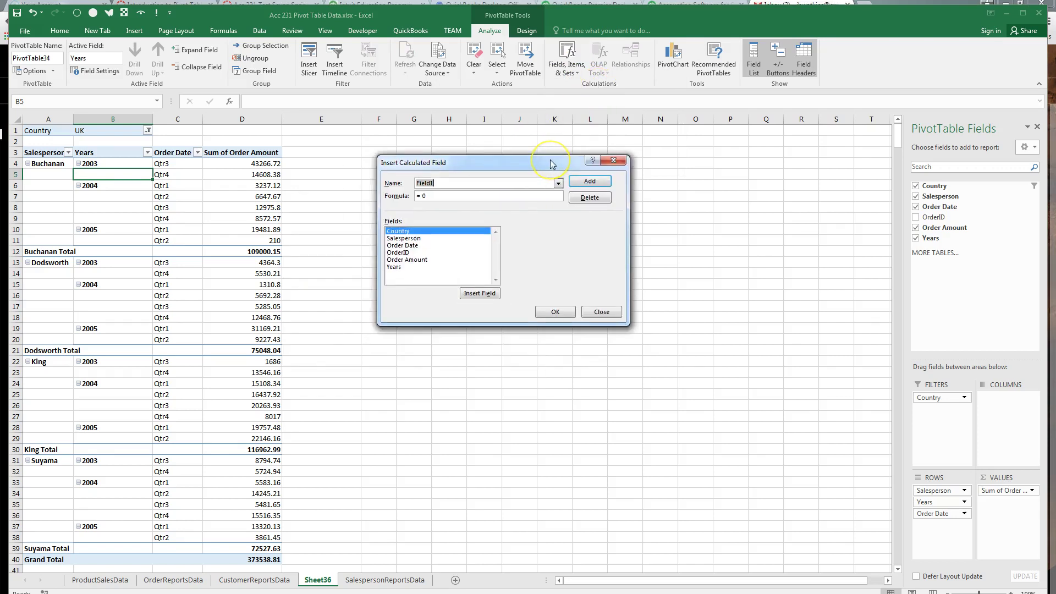
pyautogui.write('Bonus')
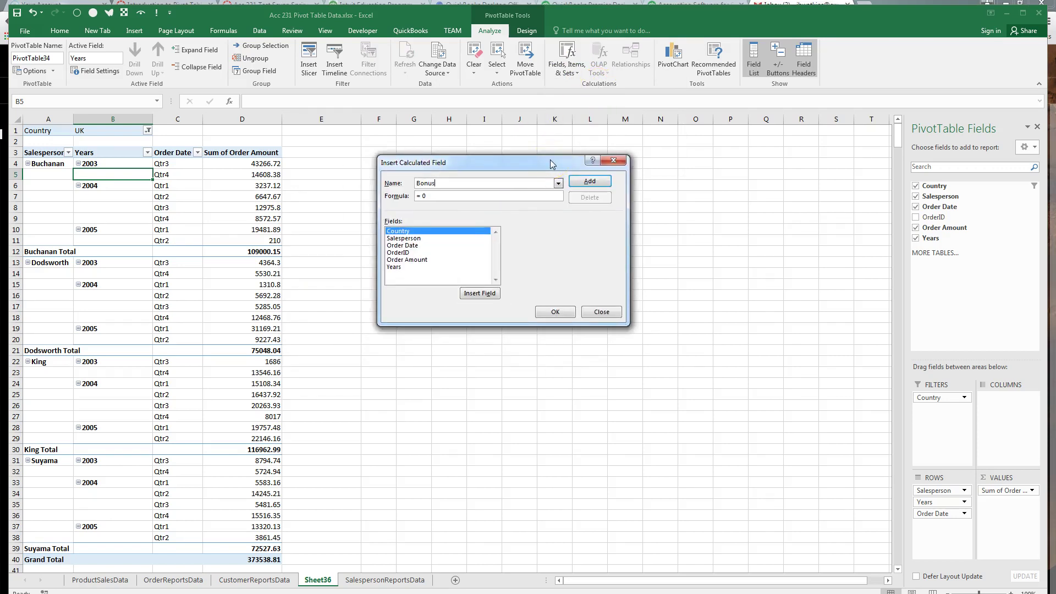
pyautogui.write('Percent')
pyautogui.write('IF')
pyautogui.write('(')
# Step: Complete the BonusPercent formula as =IF('Order Amount'>20000,.15,.1)
pyautogui.doubleClick(418, 261)
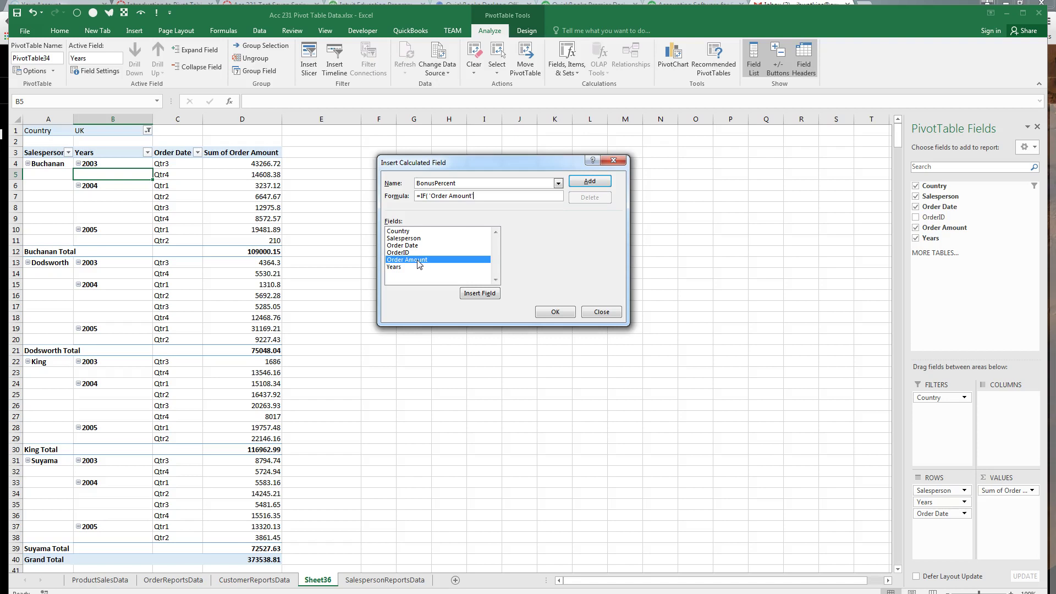
pyautogui.write('>')
pyautogui.write('.15')
pyautogui.write('.1')
pyautogui.click(419, 263)
pyautogui.click(462, 197)
pyautogui.click(501, 198)
# Step: Add BonusPercent to the pivot table and format its values as Percentage with 0 decimal places
pyautogui.click(552, 312)
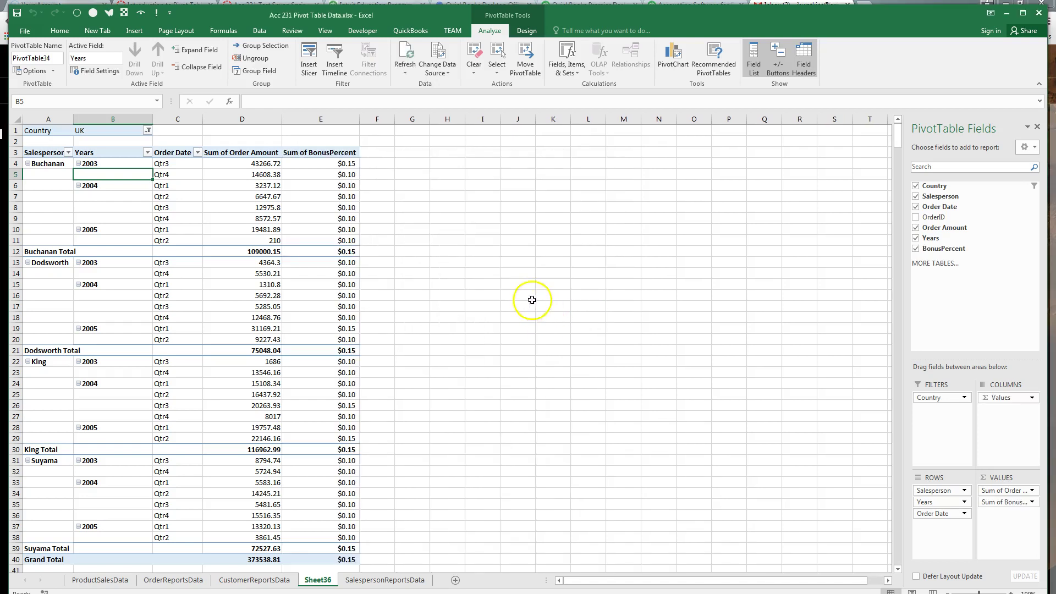
pyautogui.click(336, 206)
pyautogui.rightClick(336, 205)
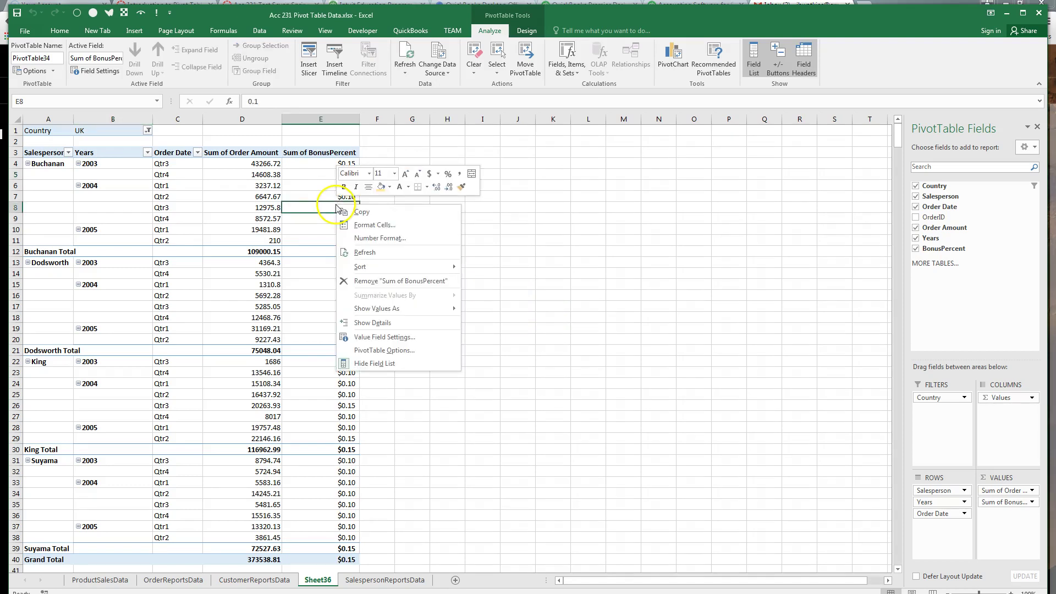
pyautogui.click(367, 238)
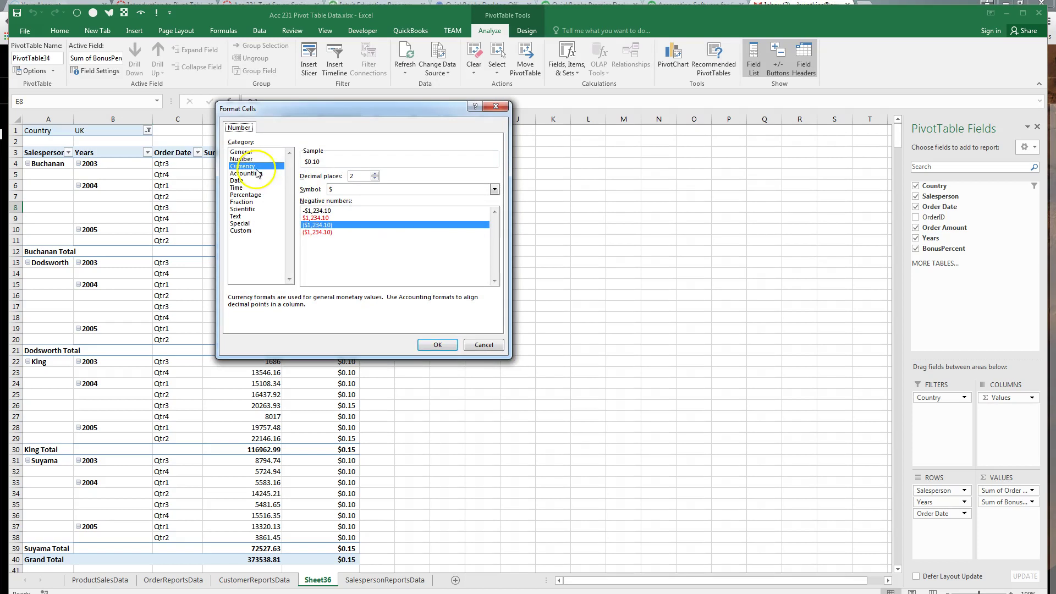
pyautogui.click(245, 195)
pyautogui.click(374, 179)
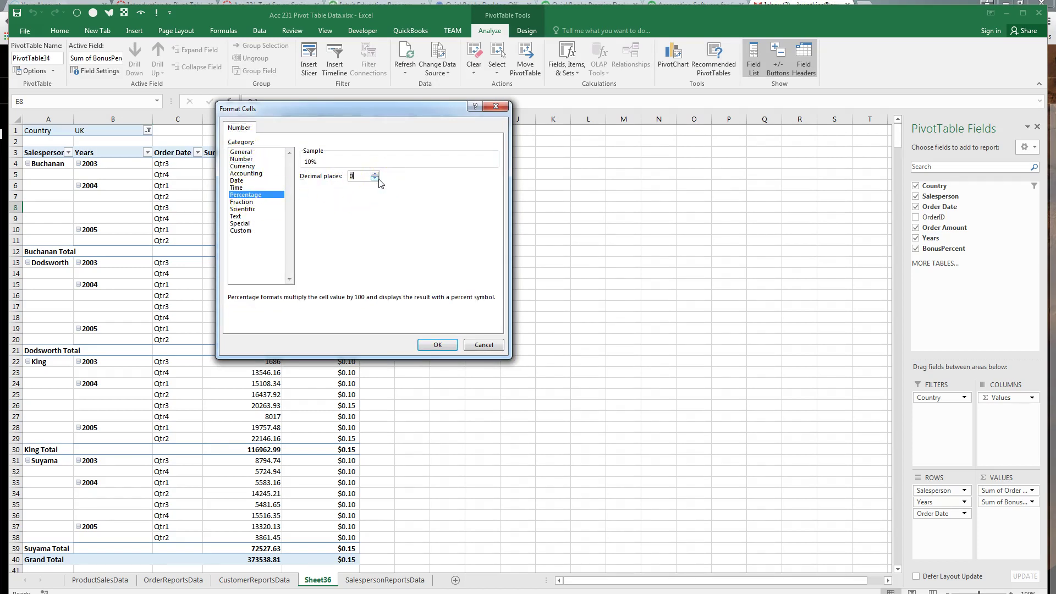
pyautogui.click(437, 345)
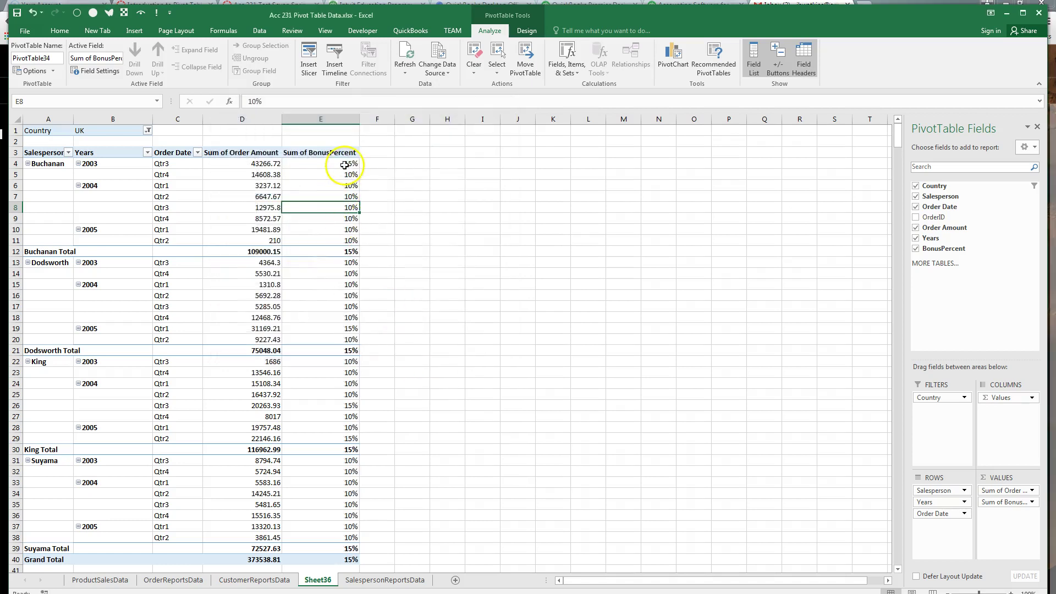
pyautogui.moveTo(345, 330)
# Step: Create a BonusAmount calculated field with formula =BonusPercent*'Order Amount'
pyautogui.click(567, 74)
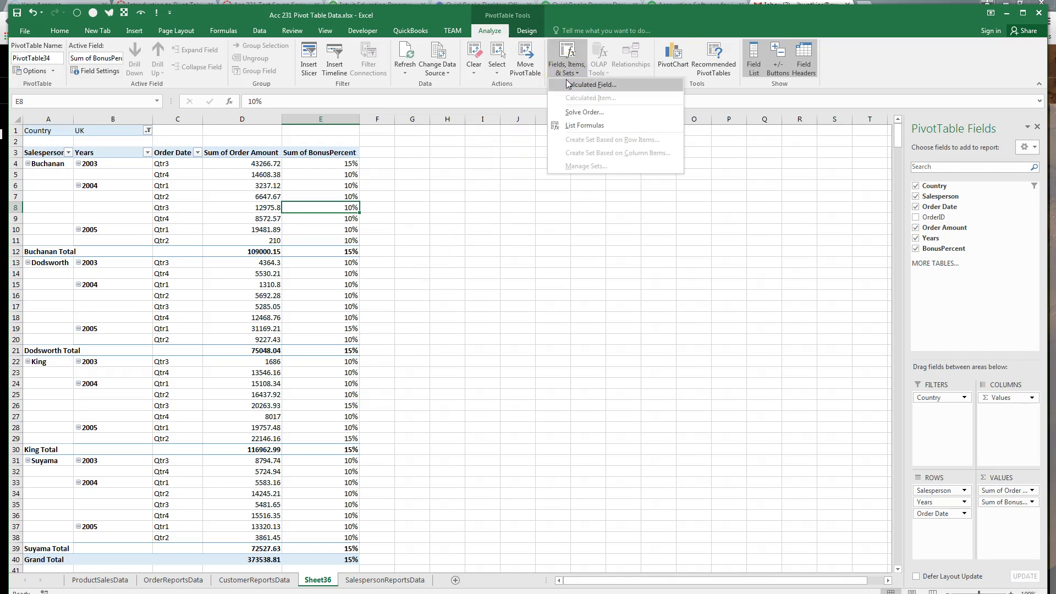
pyautogui.click(572, 84)
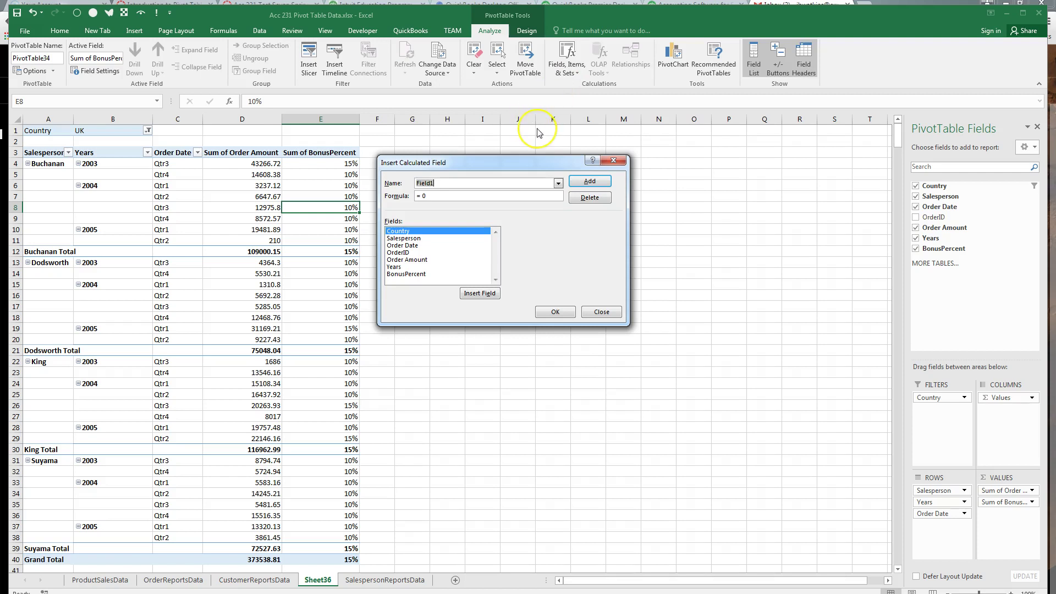
pyautogui.write('BonusAmount')
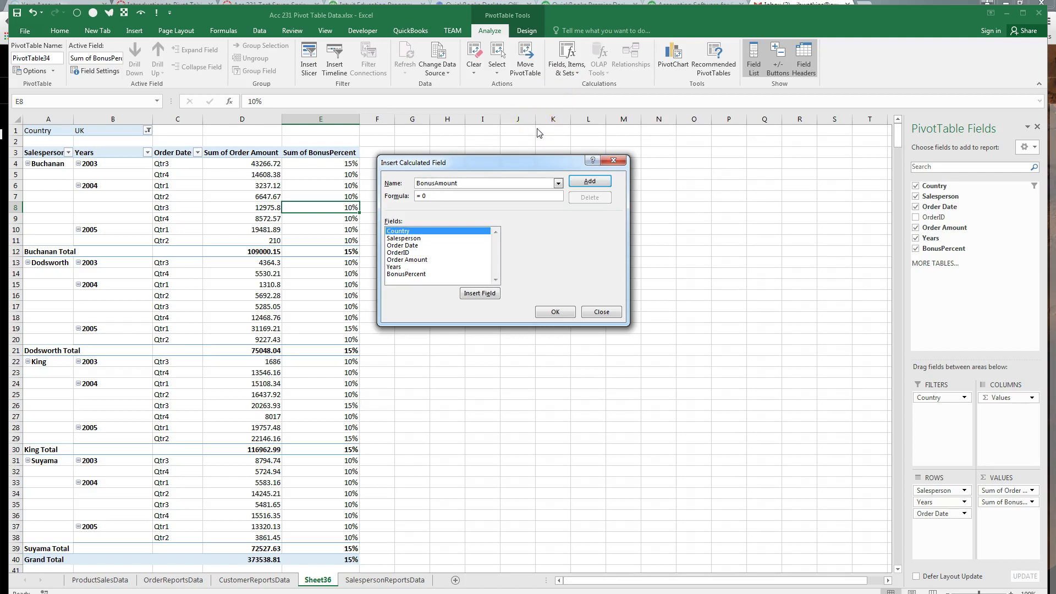
pyautogui.click(434, 195)
pyautogui.doubleClick(414, 274)
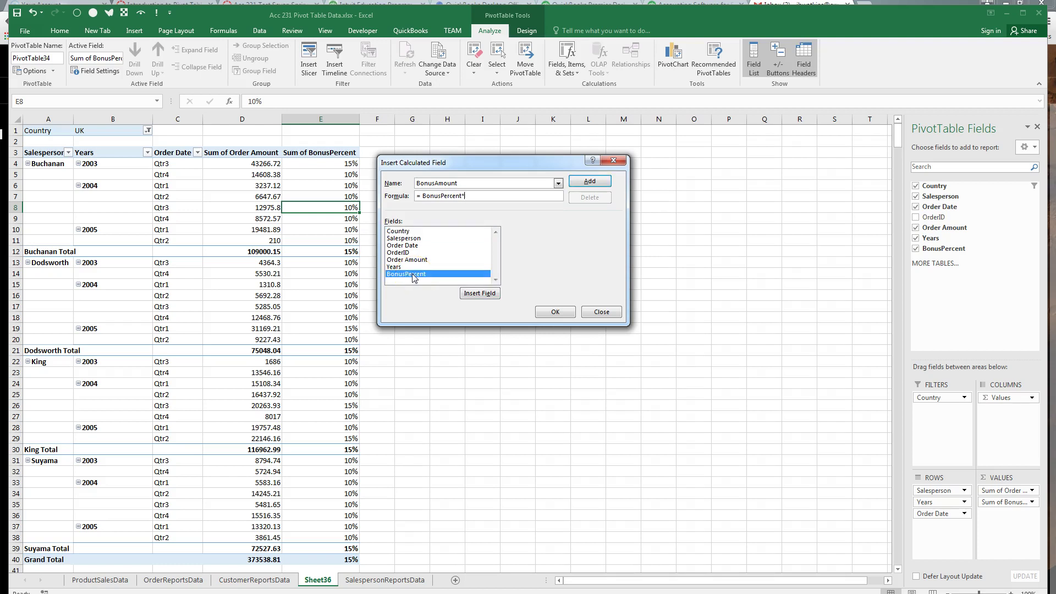
pyautogui.doubleClick(420, 261)
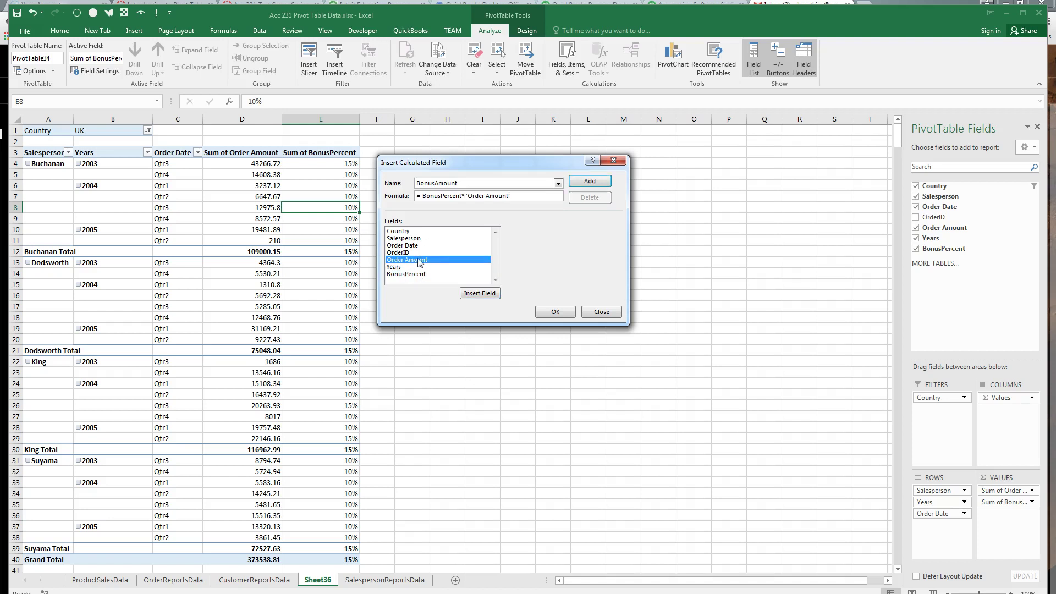
pyautogui.click(548, 312)
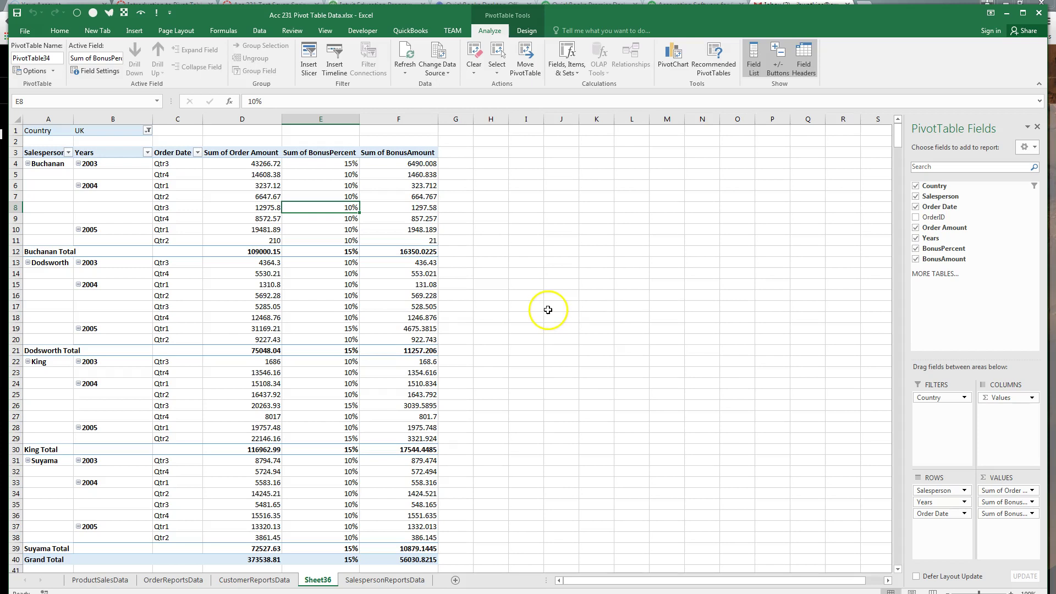
# Step: Format the BonusAmount values in Accounting format with $ and two decimals
pyautogui.rightClick(417, 165)
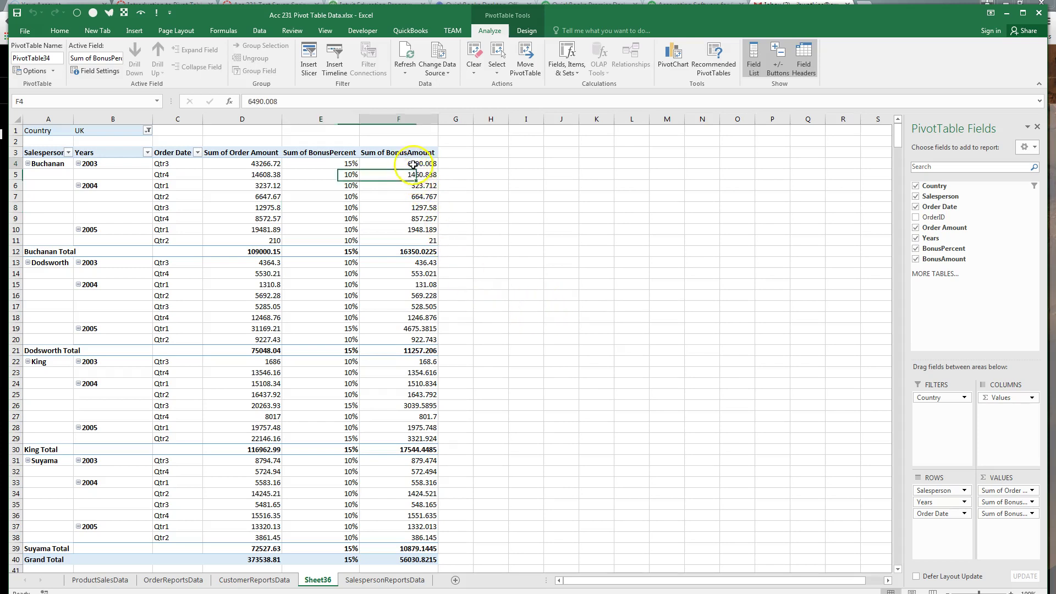
pyautogui.click(457, 201)
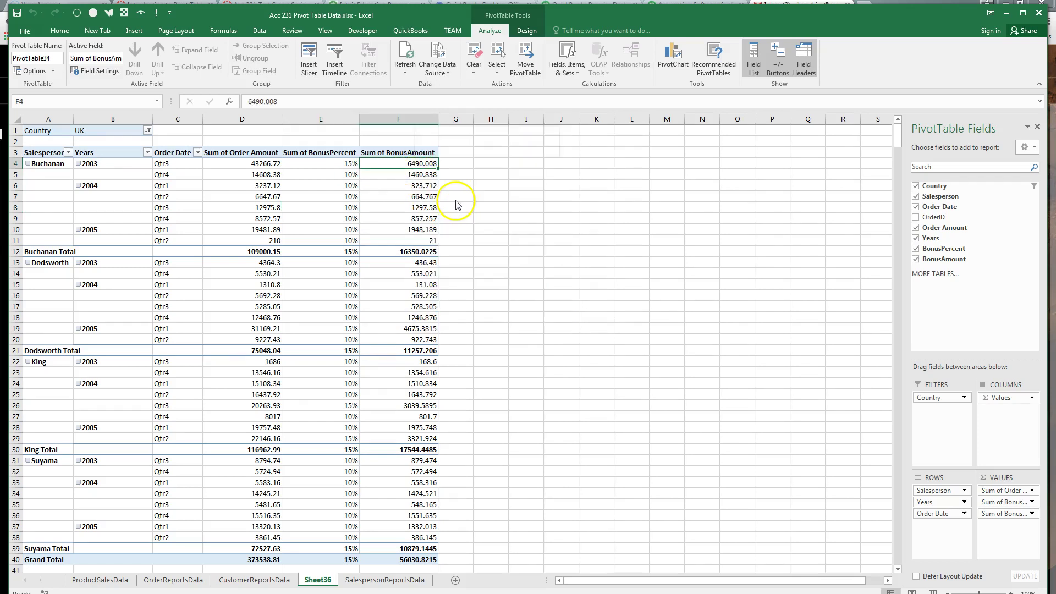
pyautogui.click(348, 139)
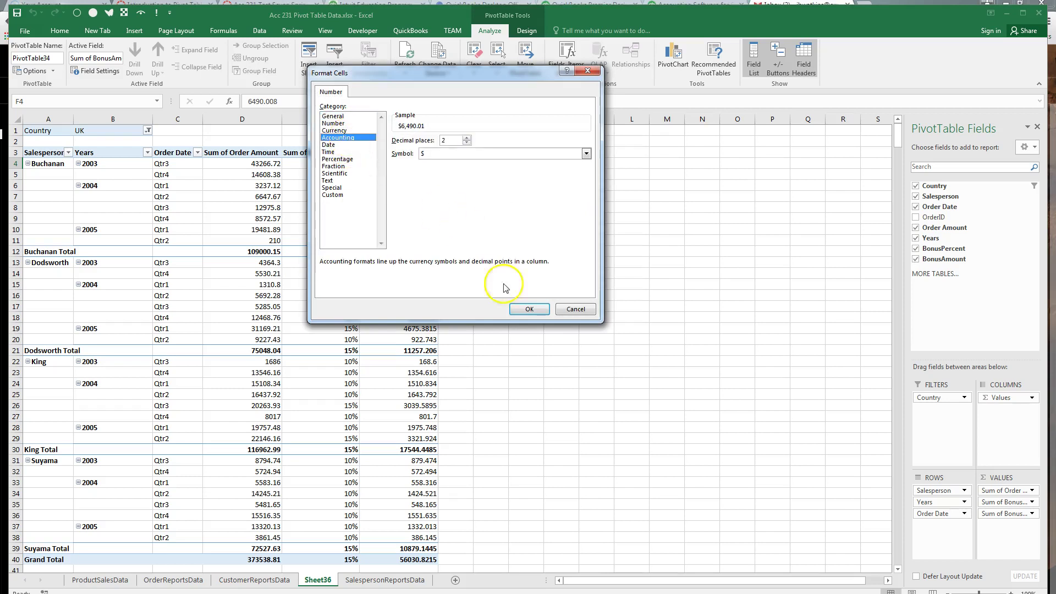
pyautogui.click(529, 309)
# Step: Format the Order Amount values as Number with 1000 separator and two decimals
pyautogui.rightClick(255, 166)
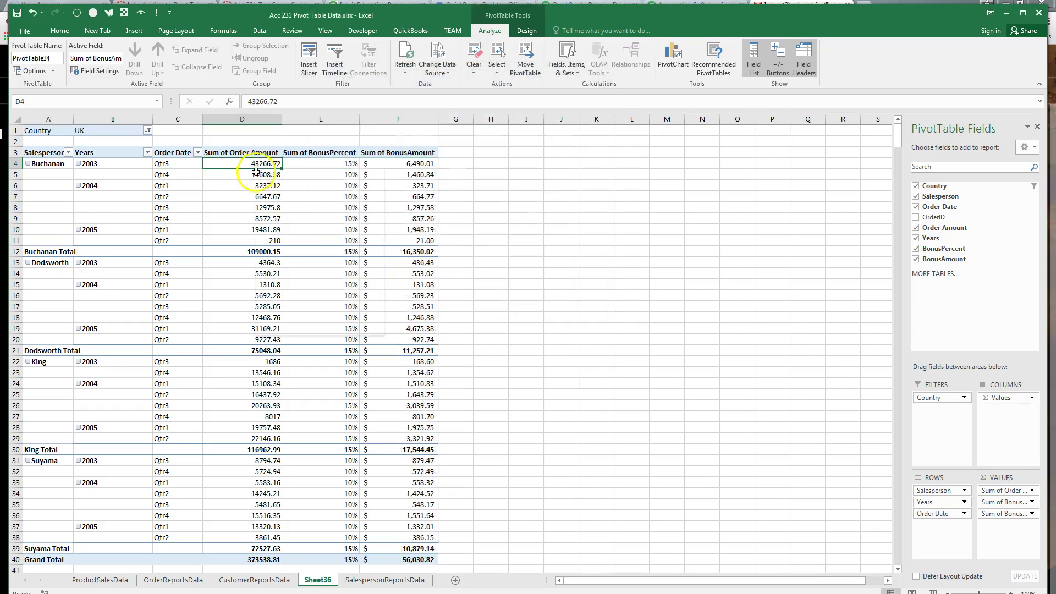
pyautogui.click(296, 208)
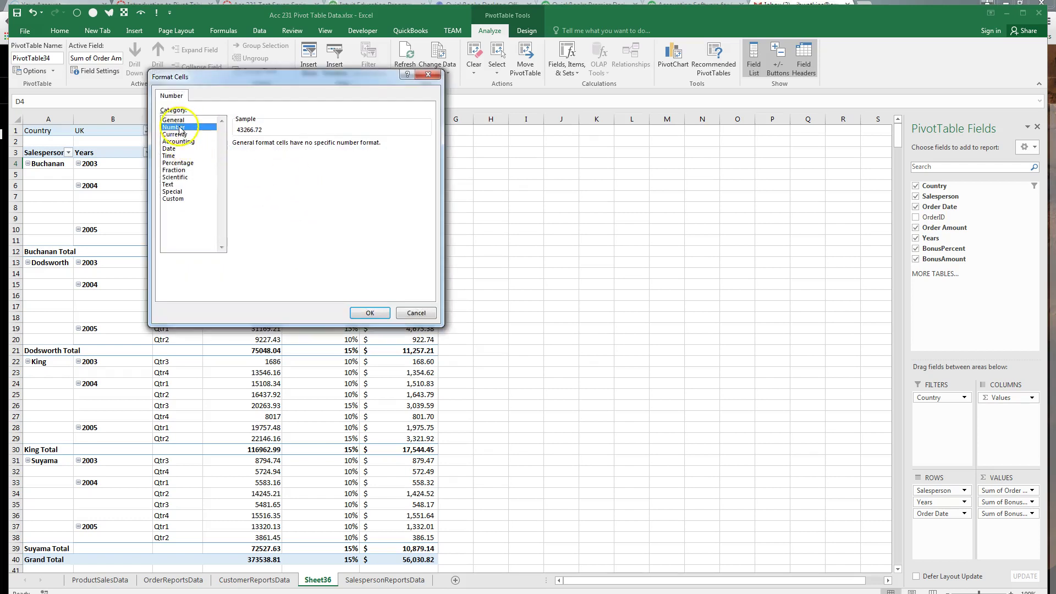
pyautogui.click(175, 127)
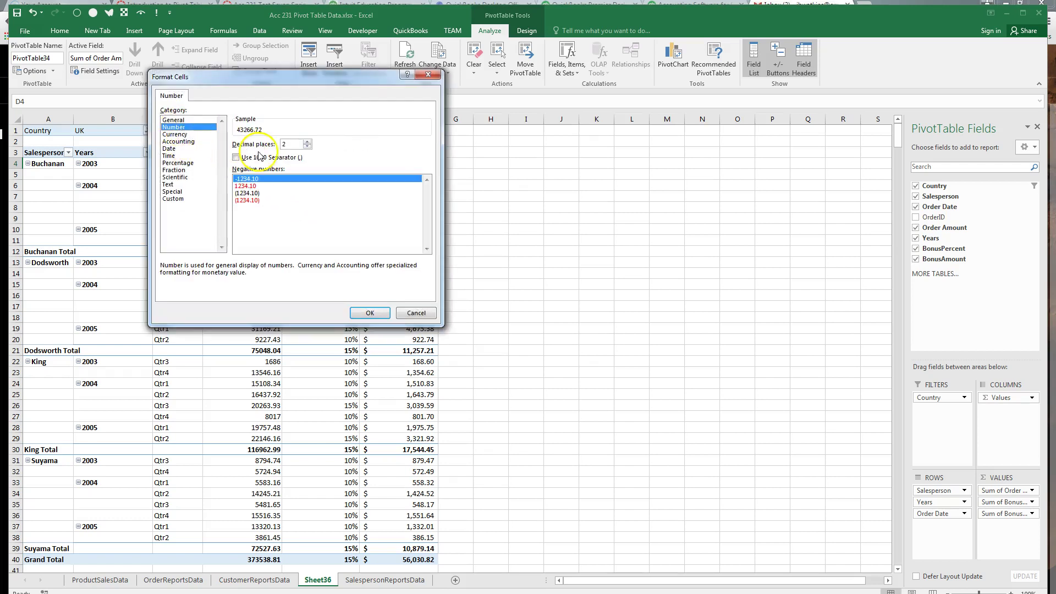
pyautogui.click(370, 313)
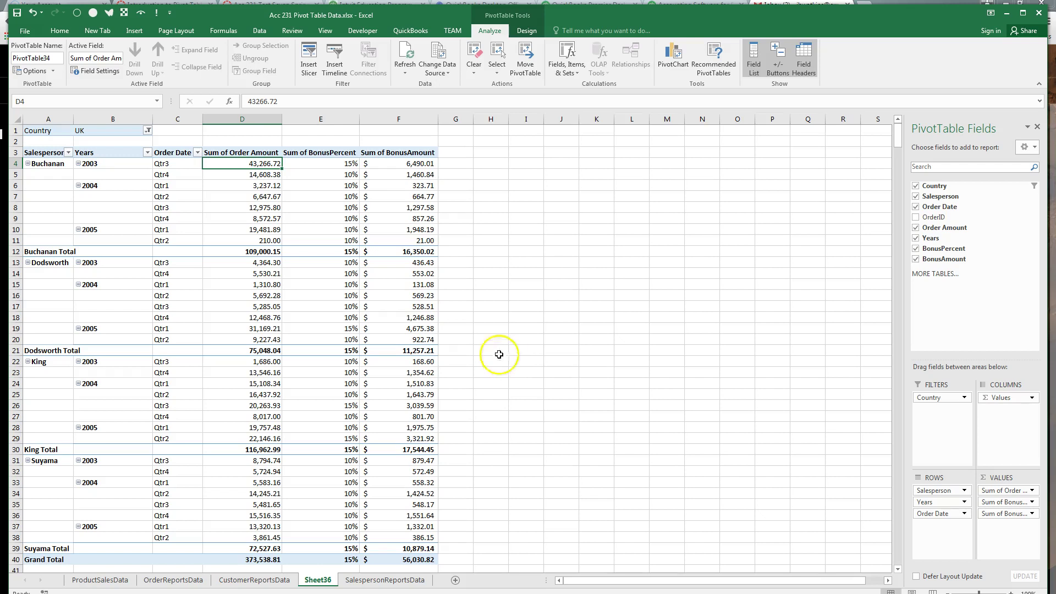
# Step: Give the Sum of BonusPercent field the custom name 'Bonus %'
pyautogui.click(320, 153)
pyautogui.rightClick(320, 153)
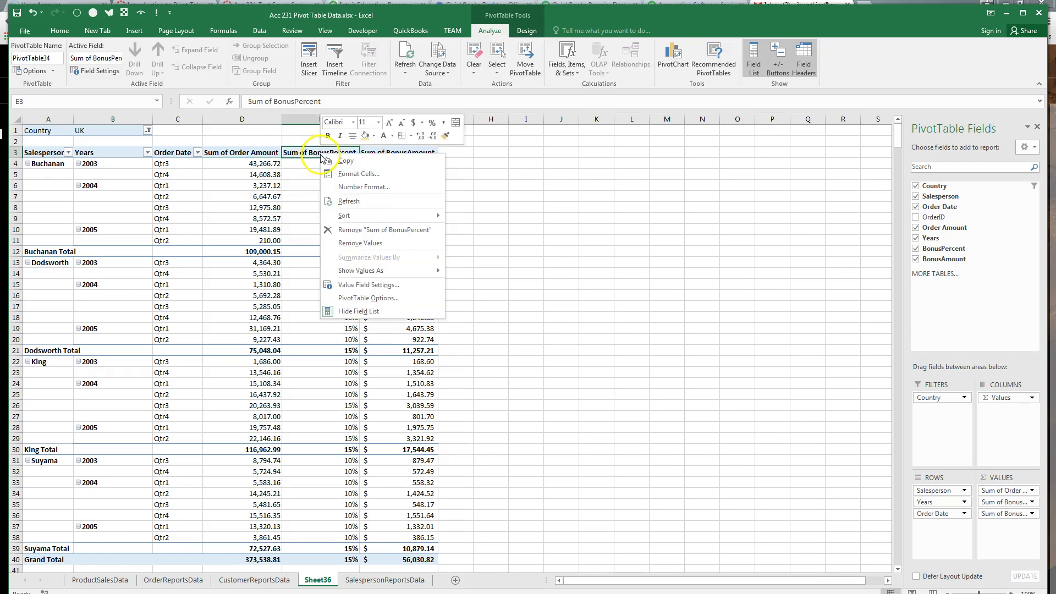
pyautogui.click(374, 286)
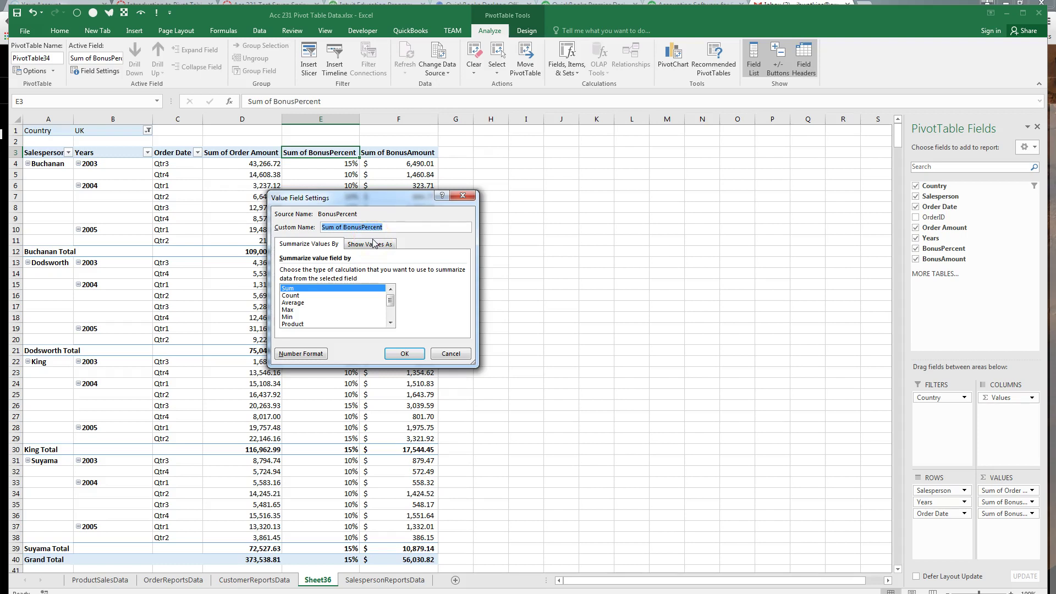
pyautogui.press('BackSpace')
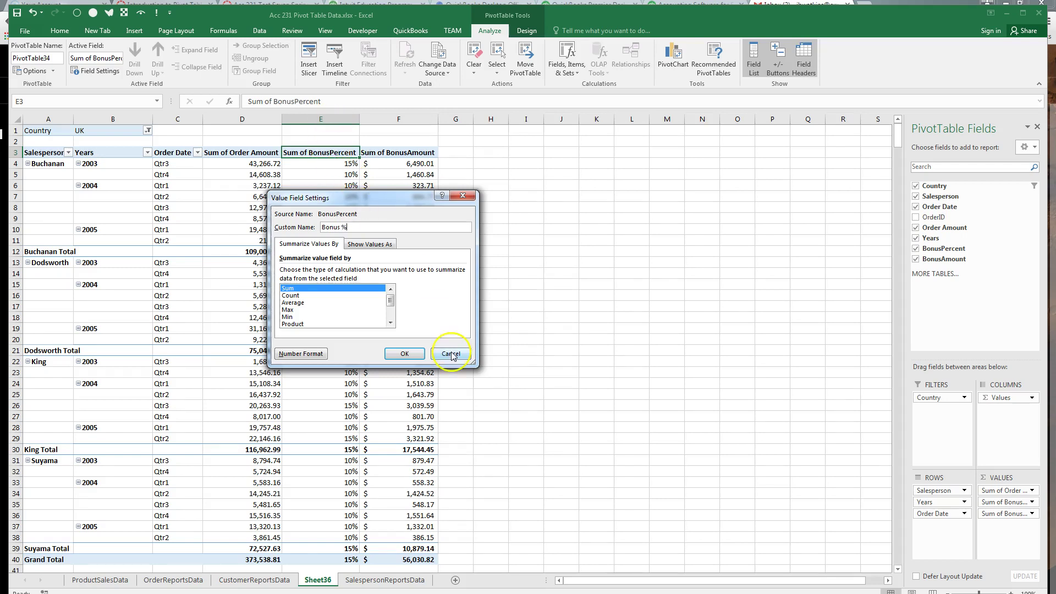
pyautogui.click(405, 353)
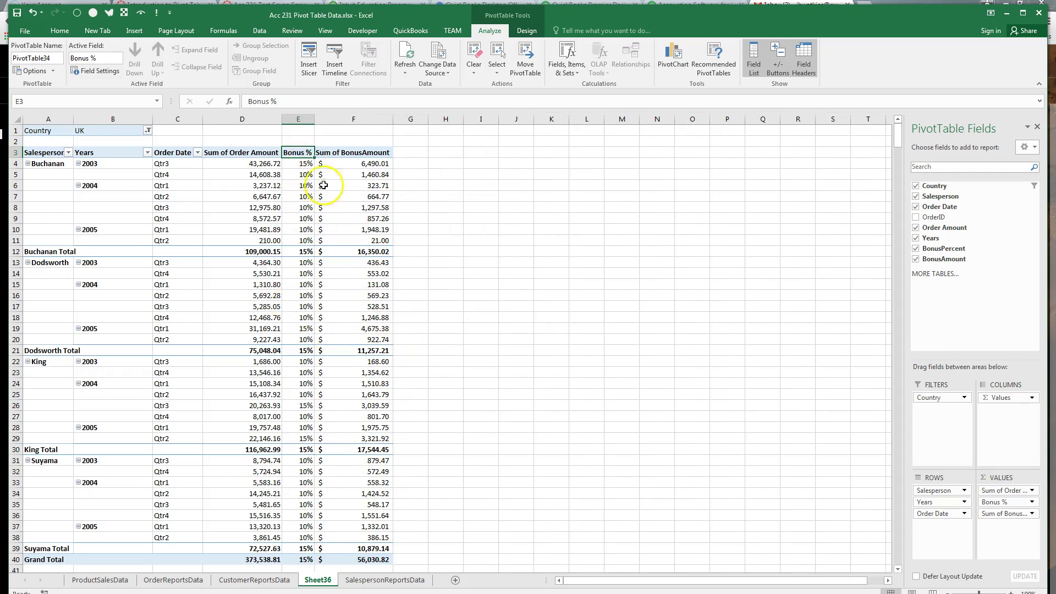
# Step: Rename the Sum of Order Amount heading to 'Total Sales'
pyautogui.click(245, 153)
pyautogui.rightClick(245, 154)
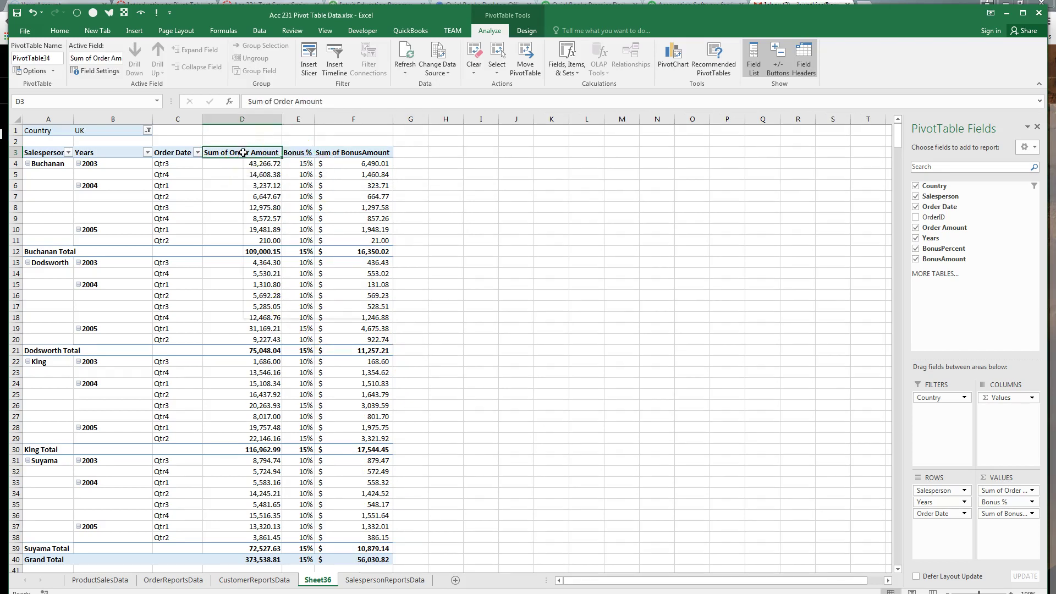
pyautogui.click(292, 284)
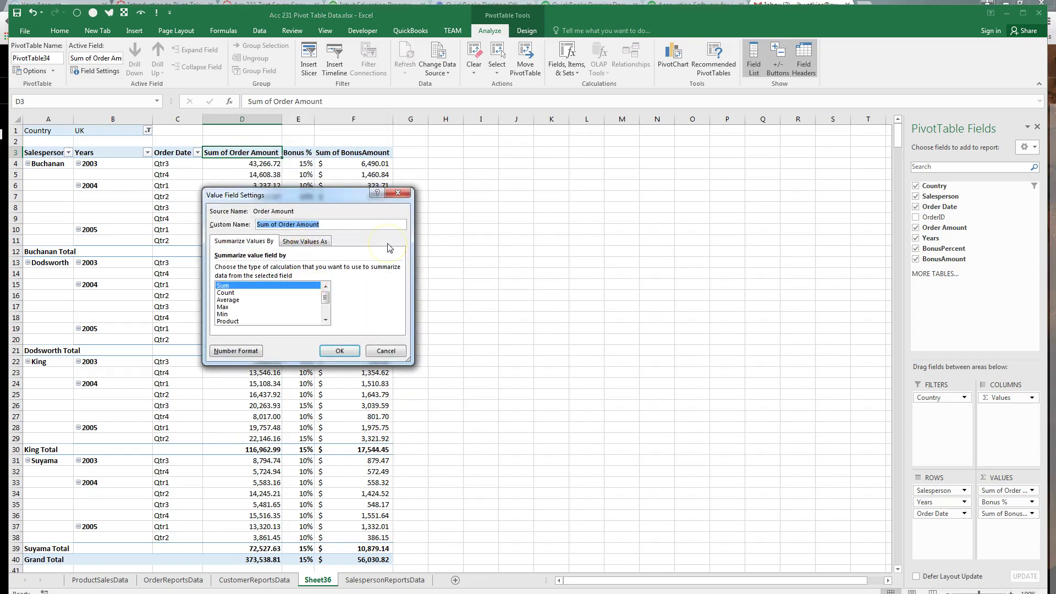
pyautogui.write('Total Sales')
pyautogui.click(340, 351)
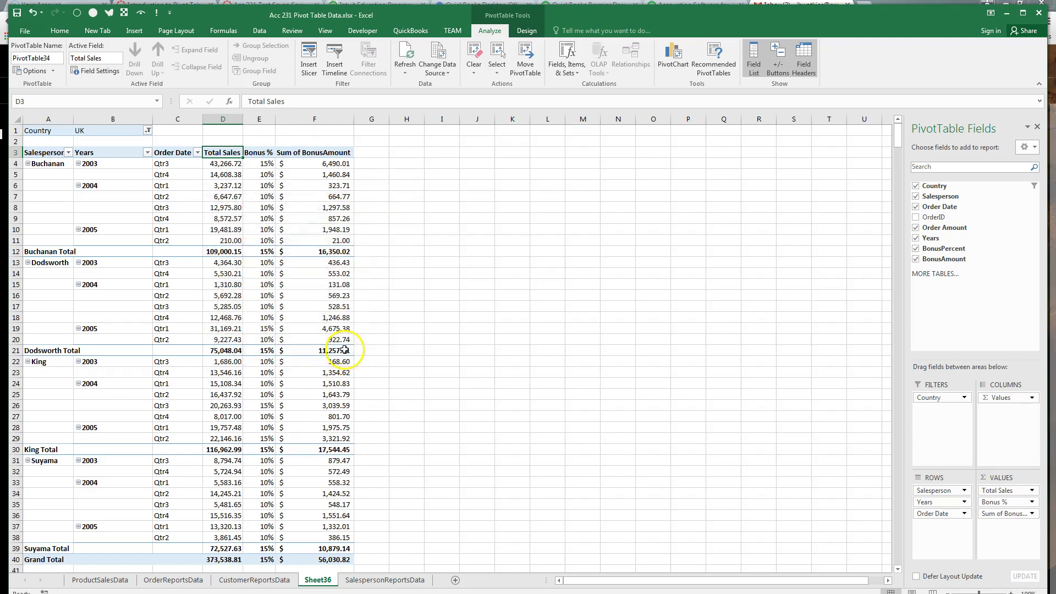
# Step: Rename the Sum of BonusAmount heading to 'Bonus Paid'
pyautogui.click(323, 153)
pyautogui.rightClick(323, 154)
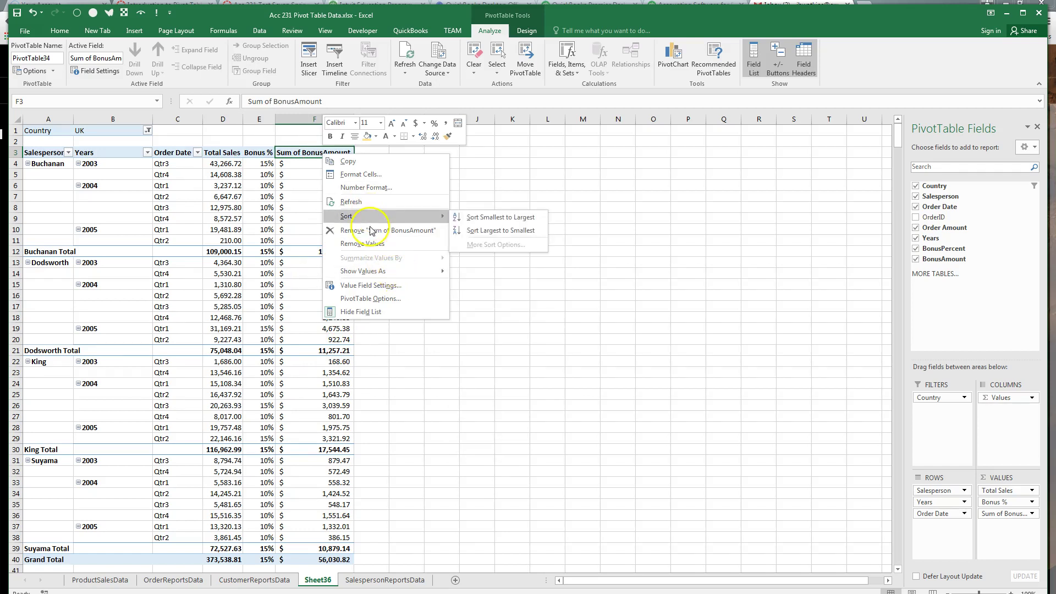
pyautogui.press('Escape')
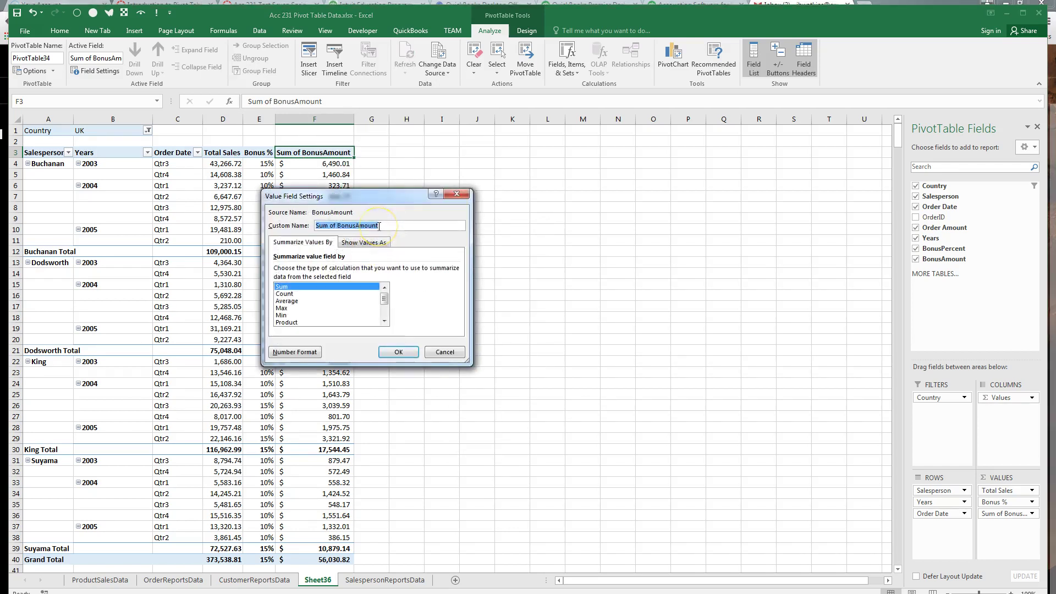
pyautogui.write('Bonus Paid')
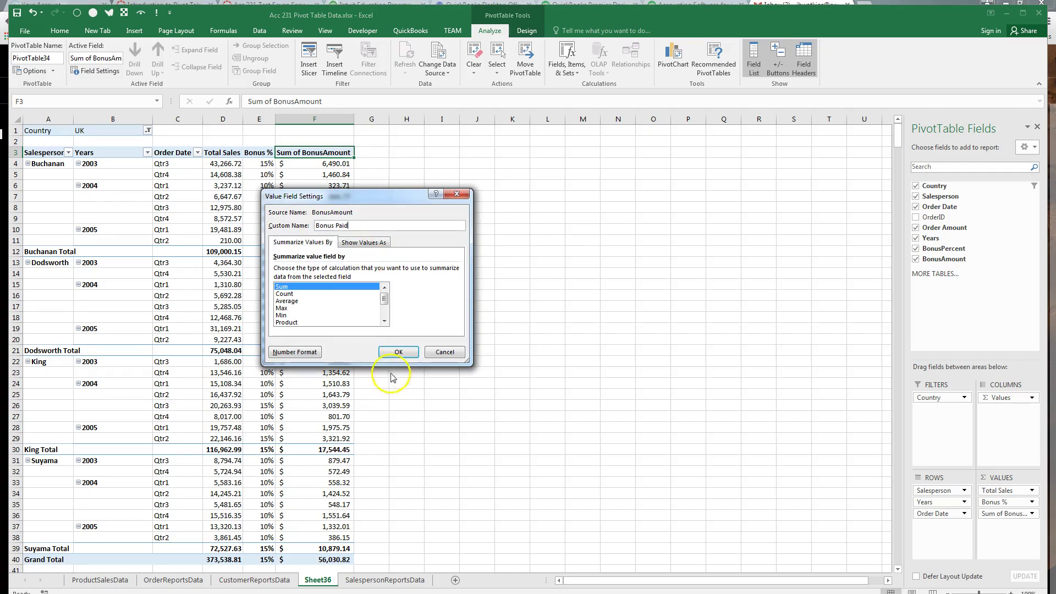
pyautogui.click(401, 350)
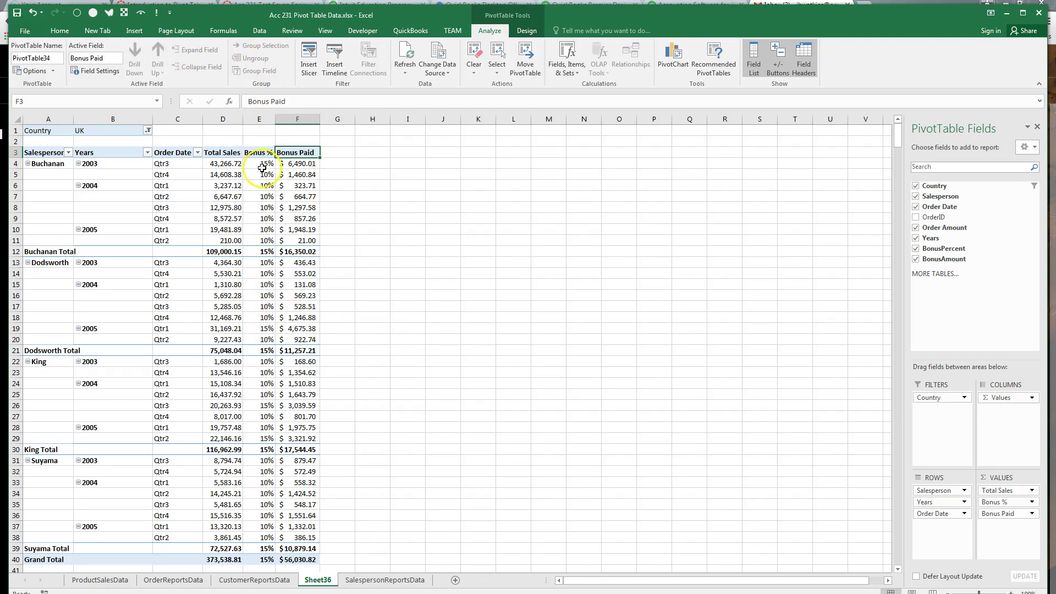
# Step: Turn on banded rows for the pivot table, leaving banded columns off
pyautogui.rightClick(258, 241)
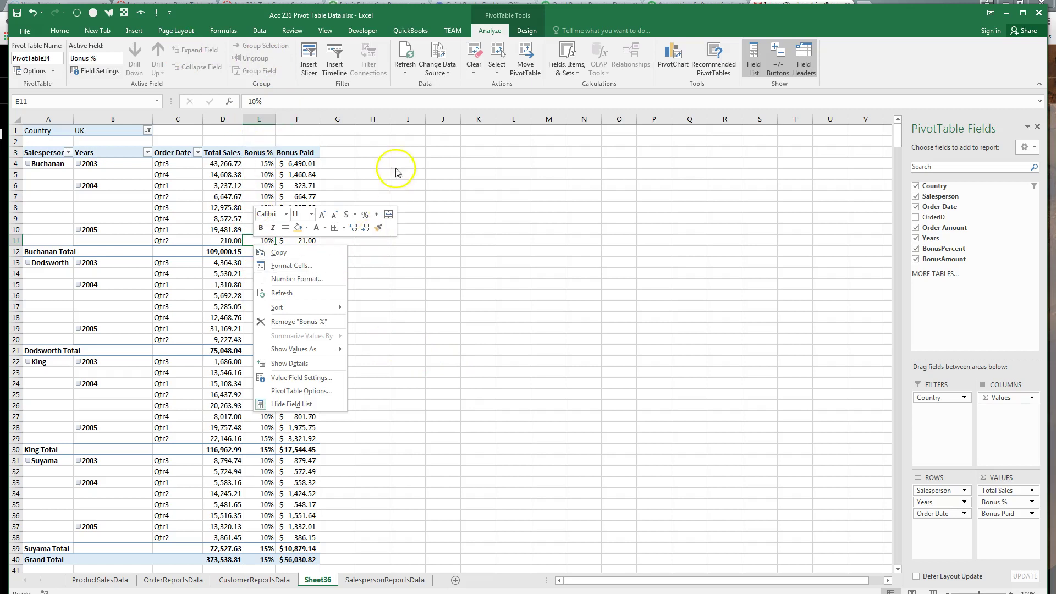
pyautogui.click(532, 32)
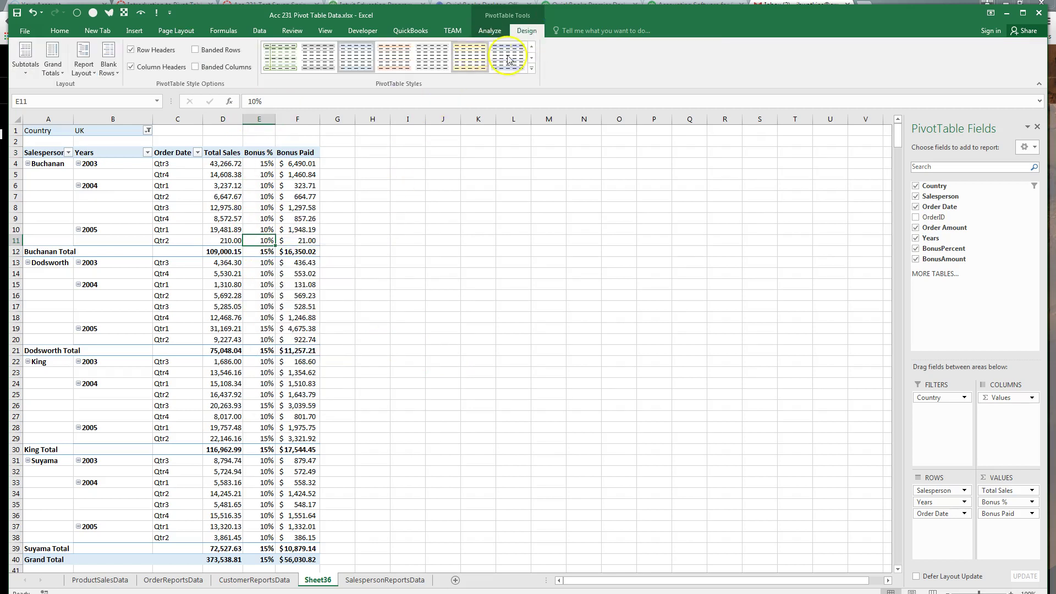
pyautogui.click(532, 68)
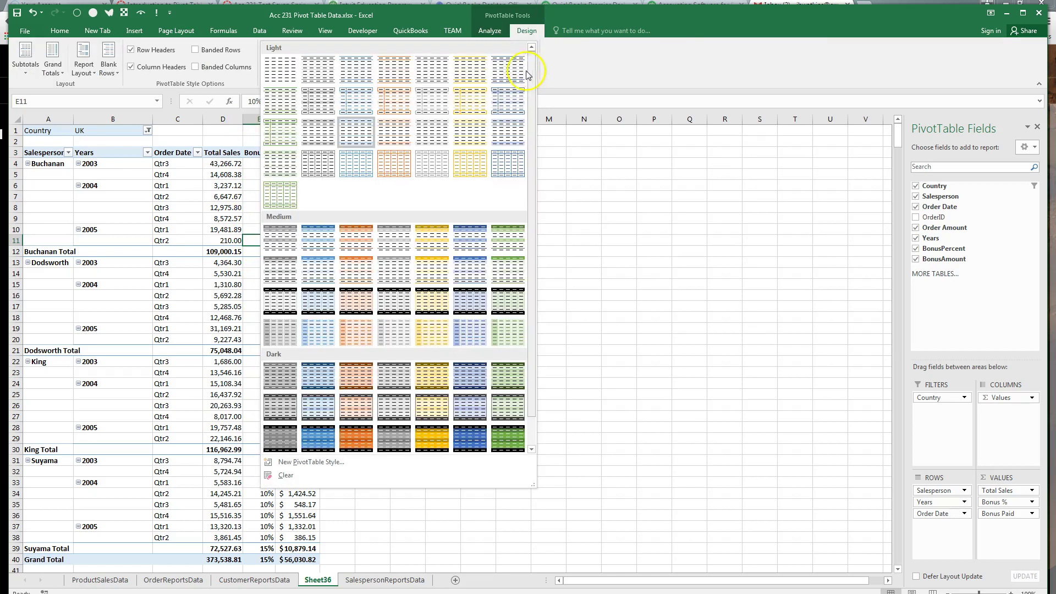
pyautogui.click(196, 67)
pyautogui.click(196, 66)
pyautogui.click(195, 67)
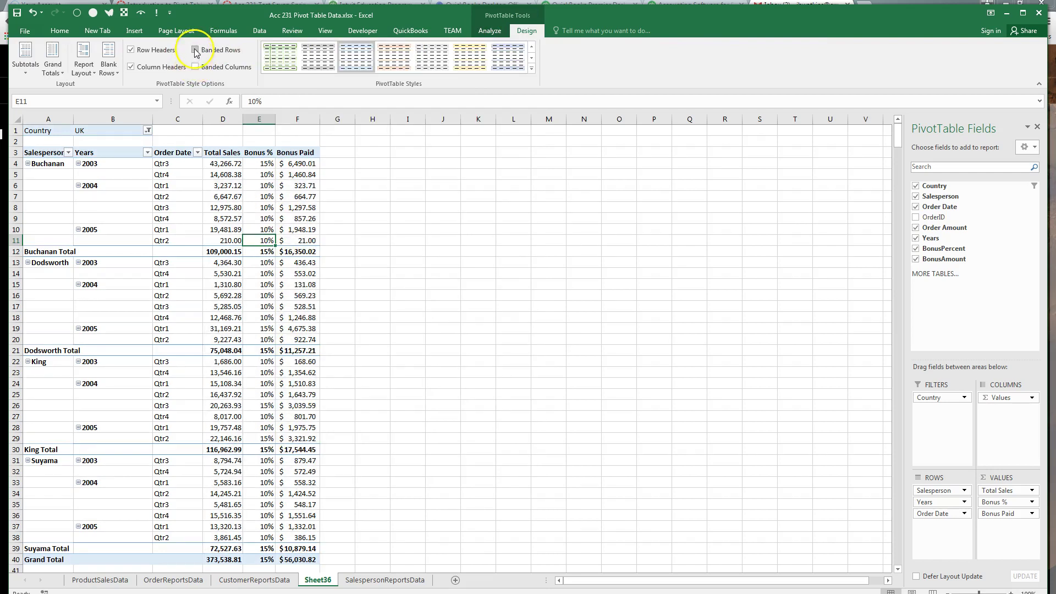
pyautogui.click(196, 49)
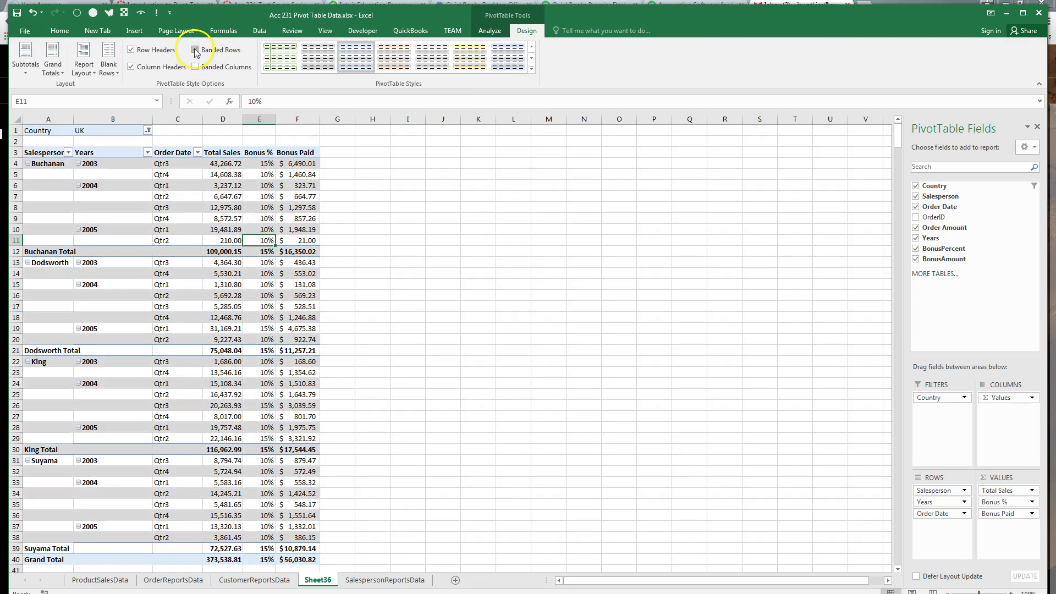
# Step: Apply a built-in dark-blue PivotTable style from the styles gallery
pyautogui.click(531, 68)
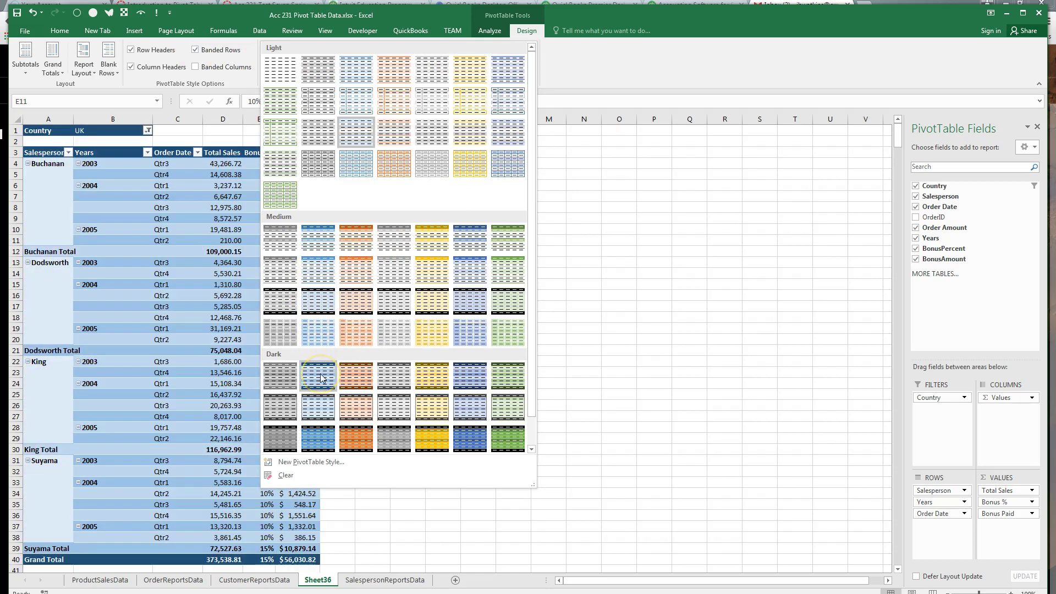
pyautogui.press('Escape')
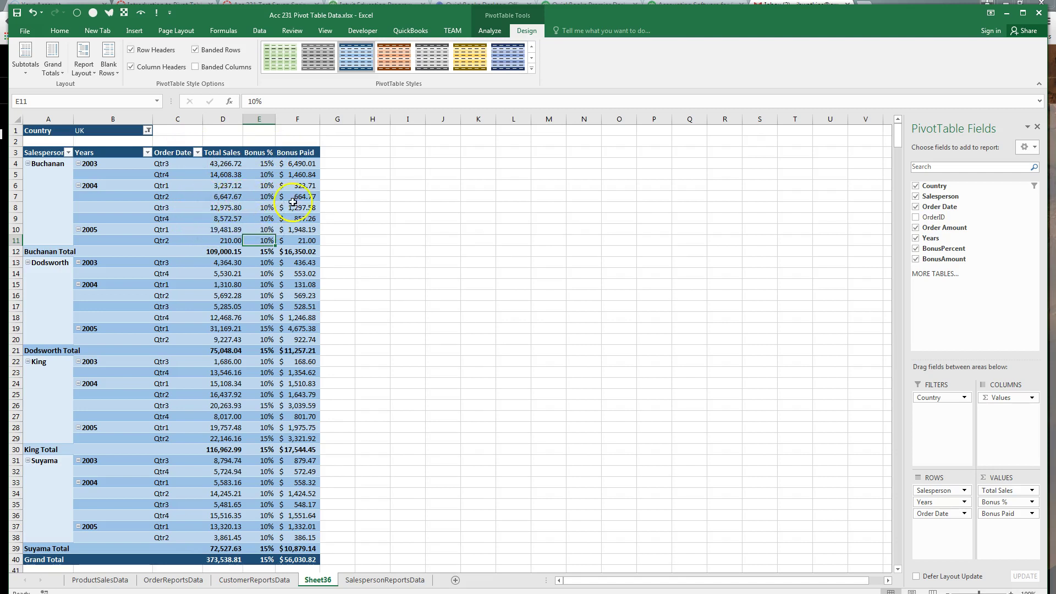
pyautogui.moveTo(260, 323)
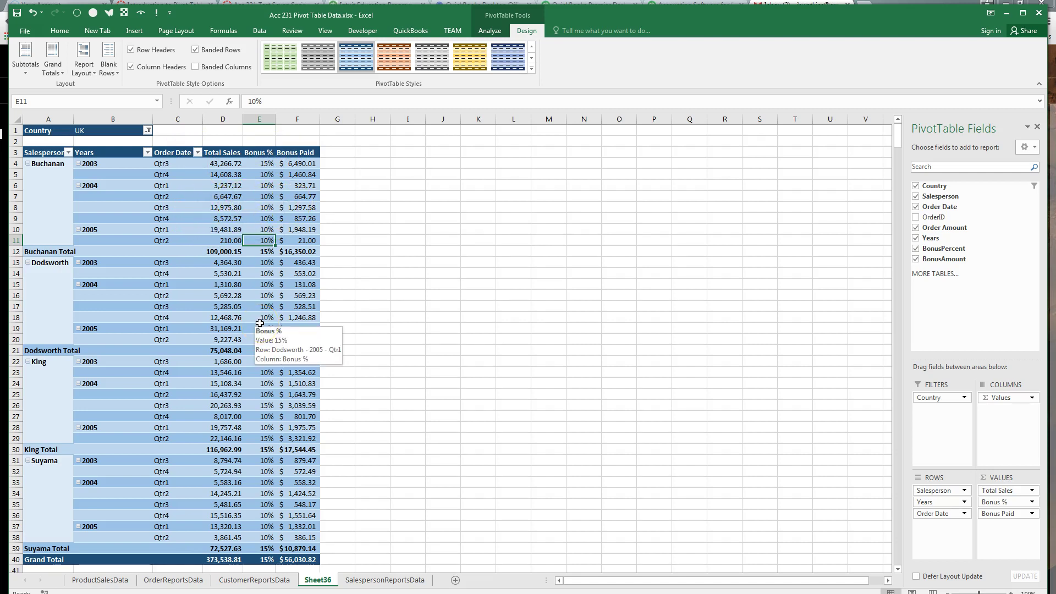